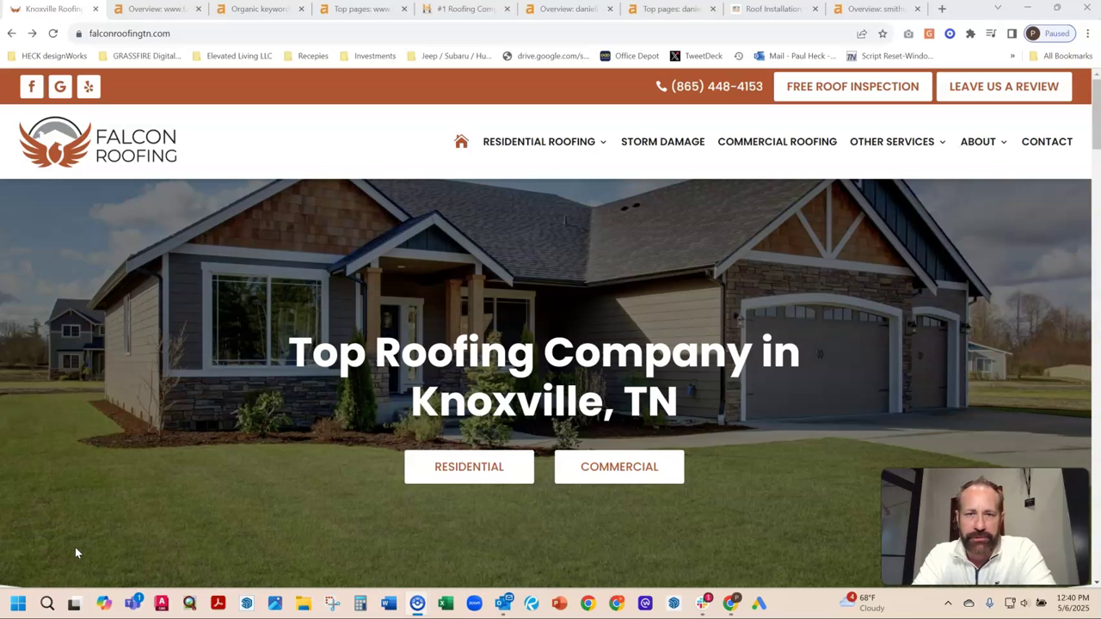
Review the Falcon Roofing homepage from the hero section down to the footer, including services, service areas and testimonials
{"action": "left_click", "coordinate": [158, 404]}
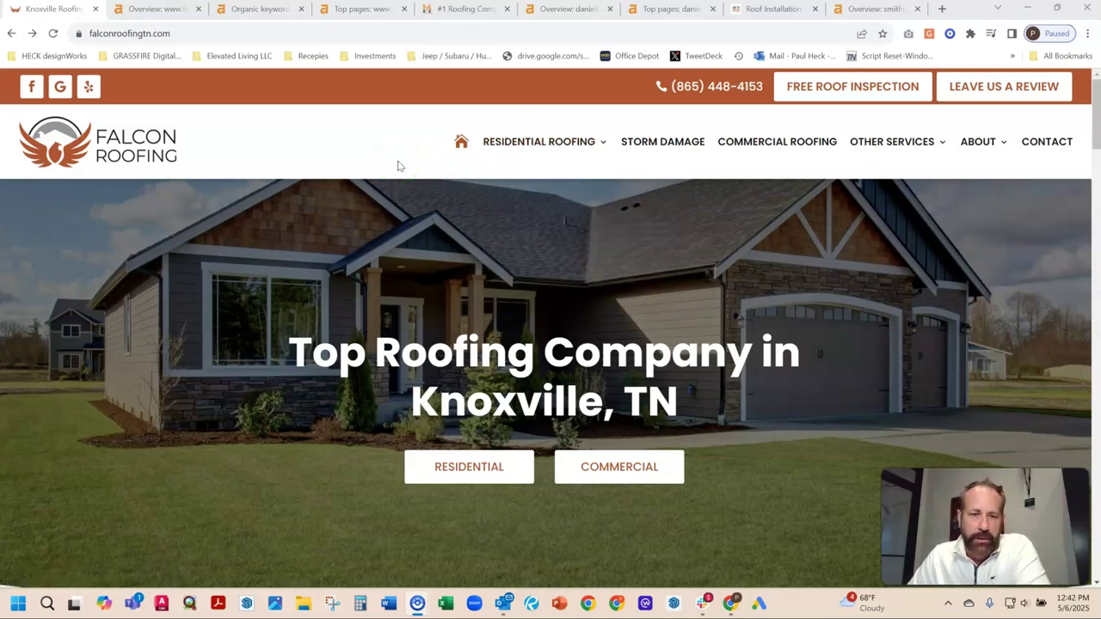
{"action": "scroll", "coordinate": [400, 163], "scroll_direction": "down", "scroll_amount": 2}
{"action": "scroll", "coordinate": [276, 393], "scroll_direction": "down", "scroll_amount": 5}
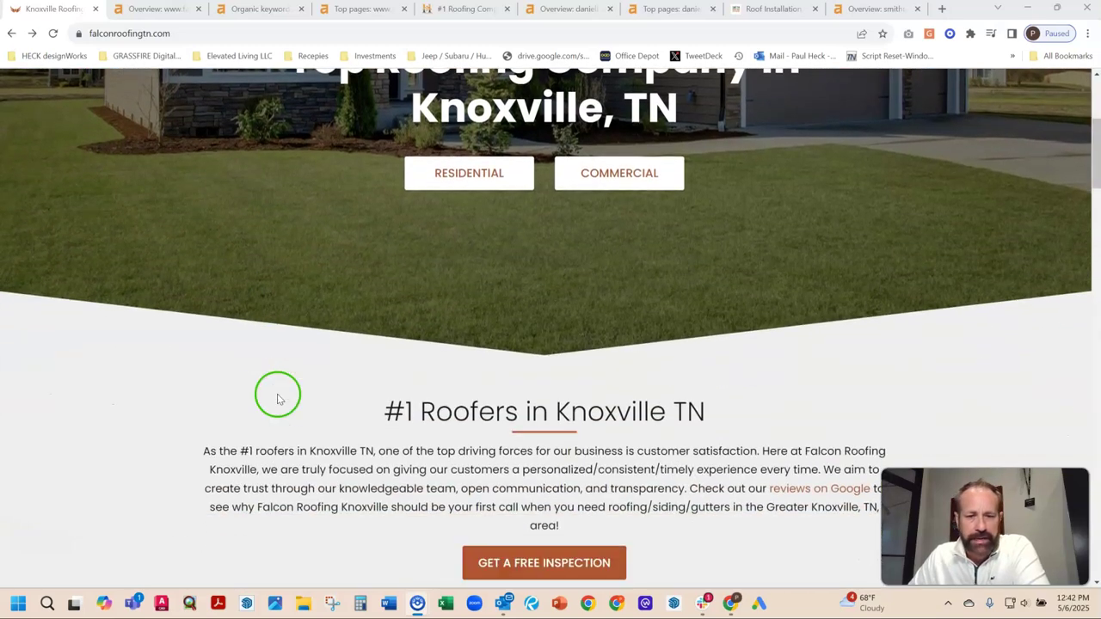
{"action": "scroll", "coordinate": [273, 392], "scroll_direction": "down", "scroll_amount": 3}
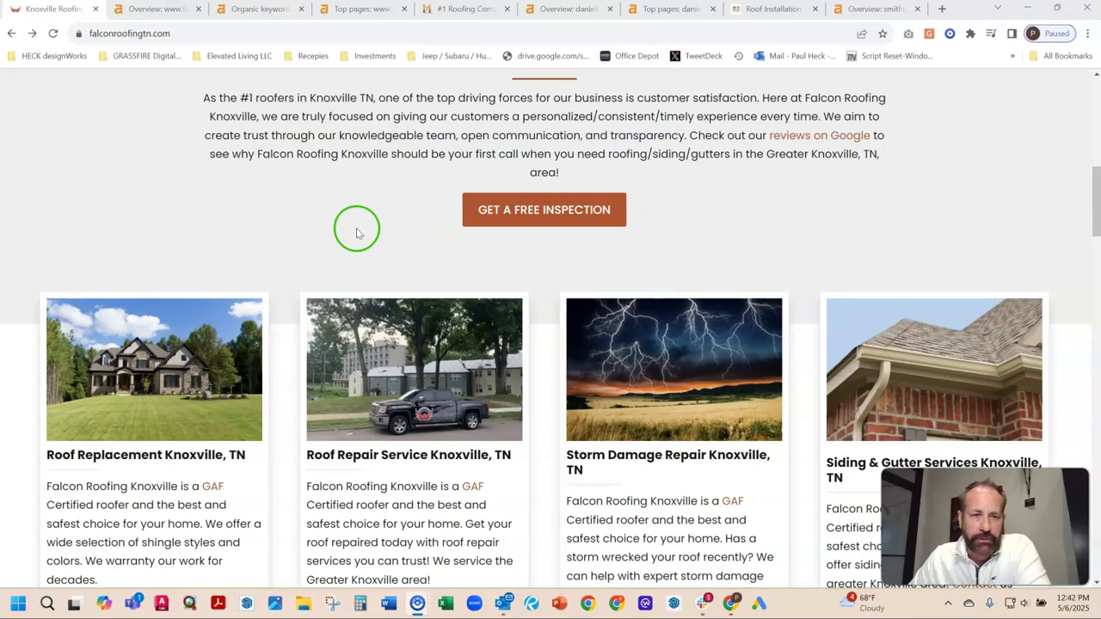
{"action": "scroll", "coordinate": [357, 229], "scroll_direction": "down", "scroll_amount": 1}
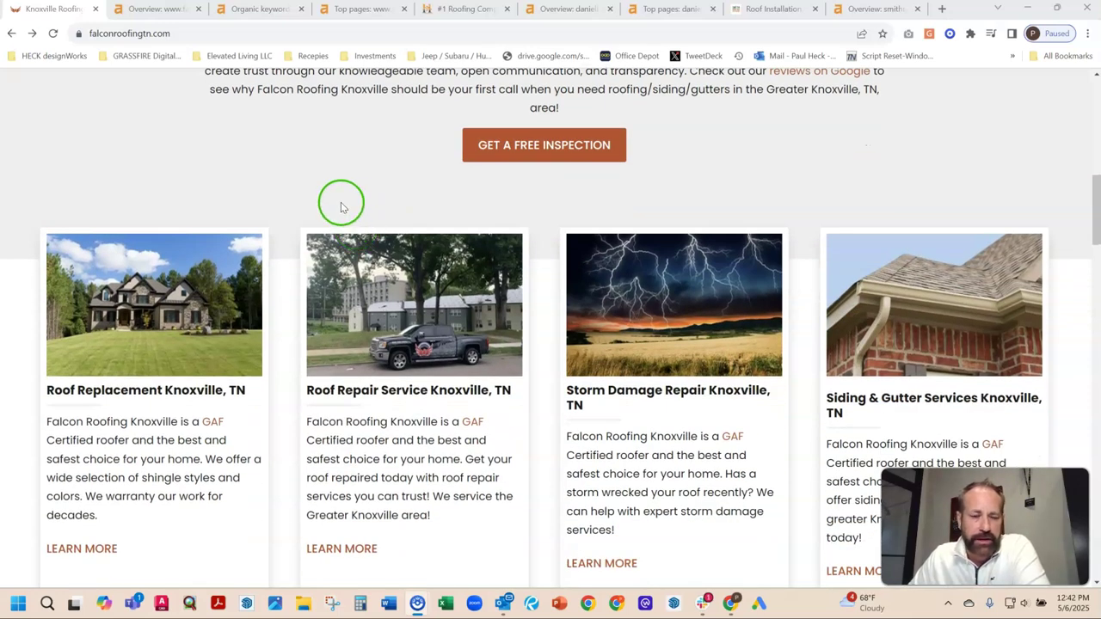
{"action": "scroll", "coordinate": [345, 211], "scroll_direction": "down", "scroll_amount": 4}
{"action": "scroll", "coordinate": [403, 359], "scroll_direction": "down", "scroll_amount": 4}
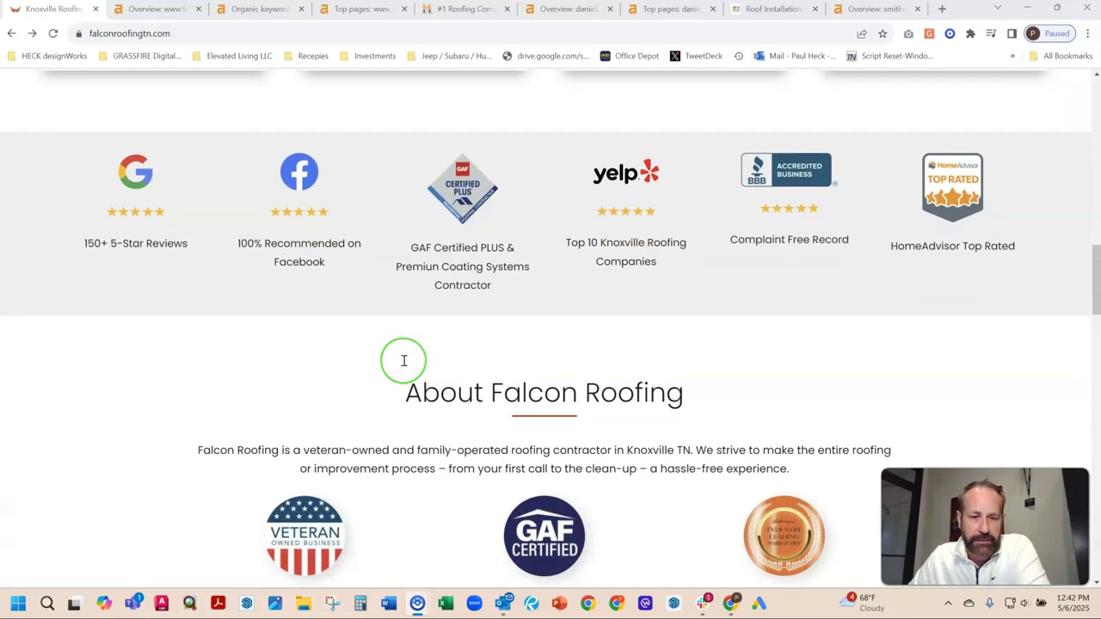
{"action": "scroll", "coordinate": [403, 363], "scroll_direction": "down", "scroll_amount": 9}
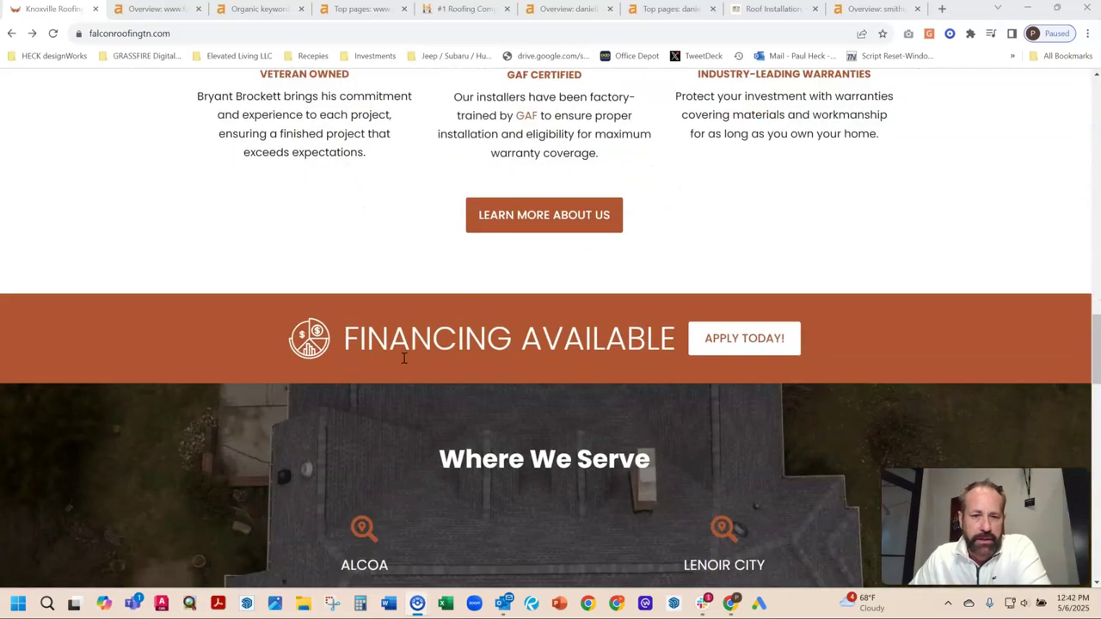
{"action": "scroll", "coordinate": [398, 357], "scroll_direction": "down", "scroll_amount": 7}
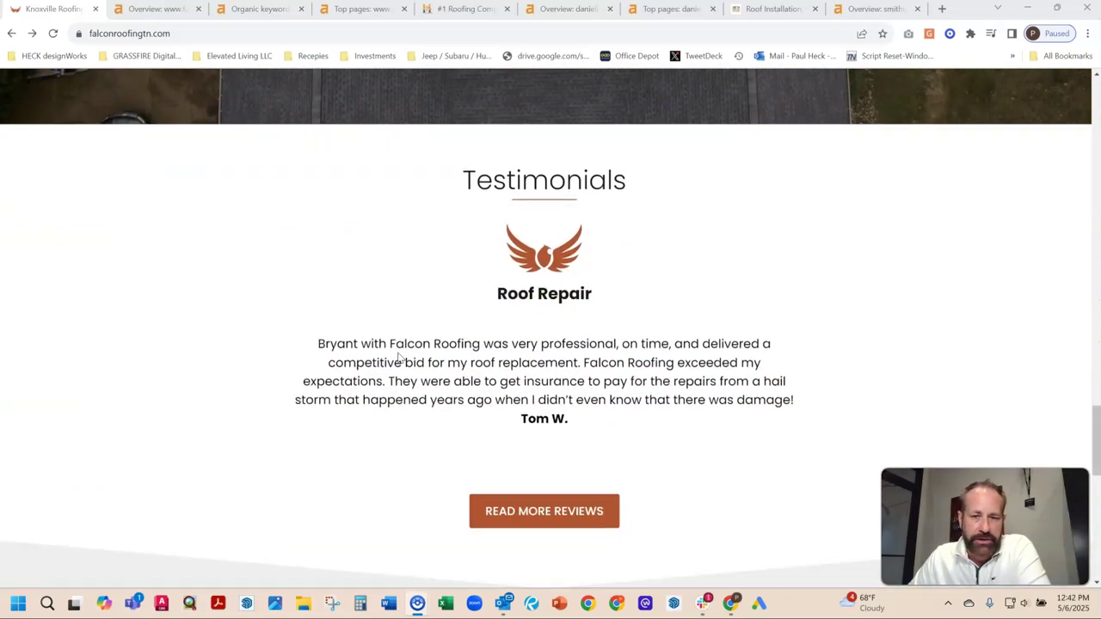
{"action": "scroll", "coordinate": [399, 353], "scroll_direction": "down", "scroll_amount": 4}
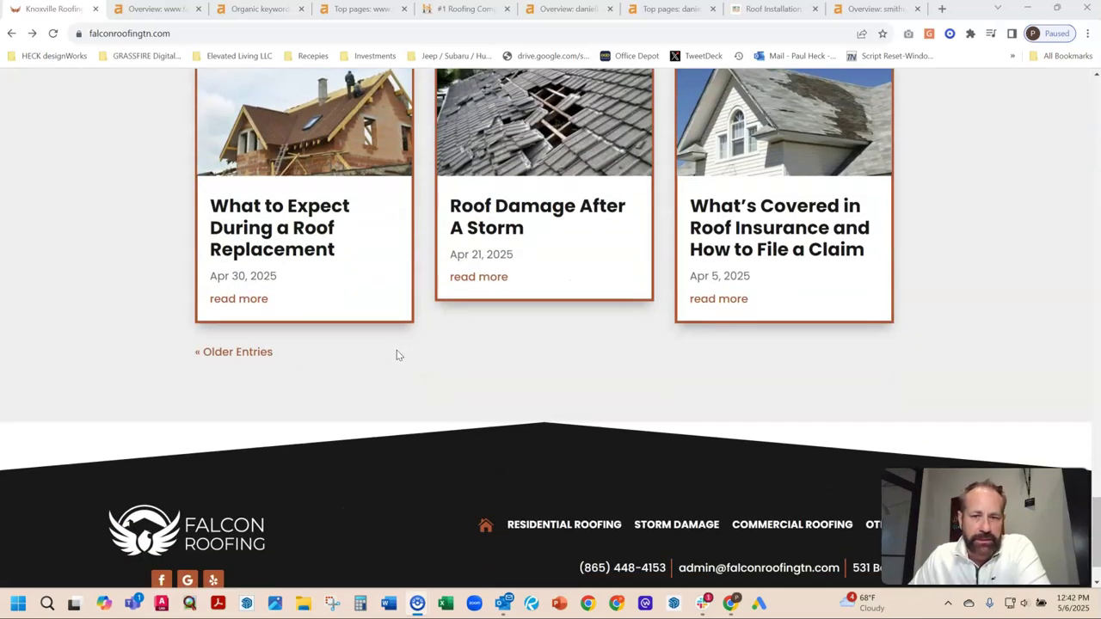
{"action": "scroll", "coordinate": [440, 379], "scroll_direction": "down", "scroll_amount": 1}
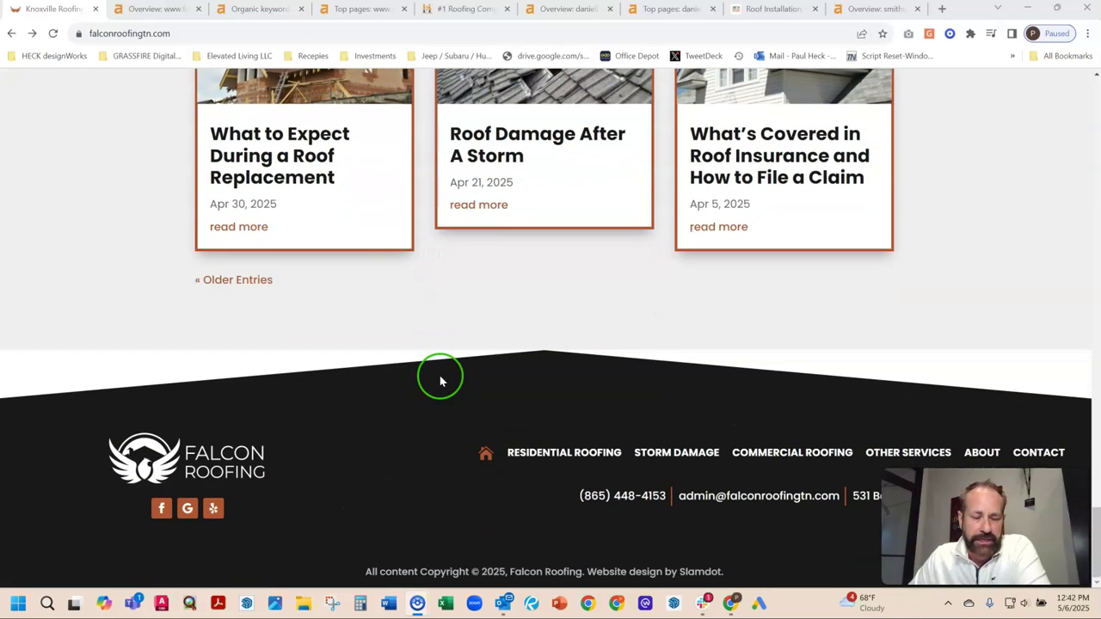
{"action": "scroll", "coordinate": [851, 409], "scroll_direction": "up", "scroll_amount": 11}
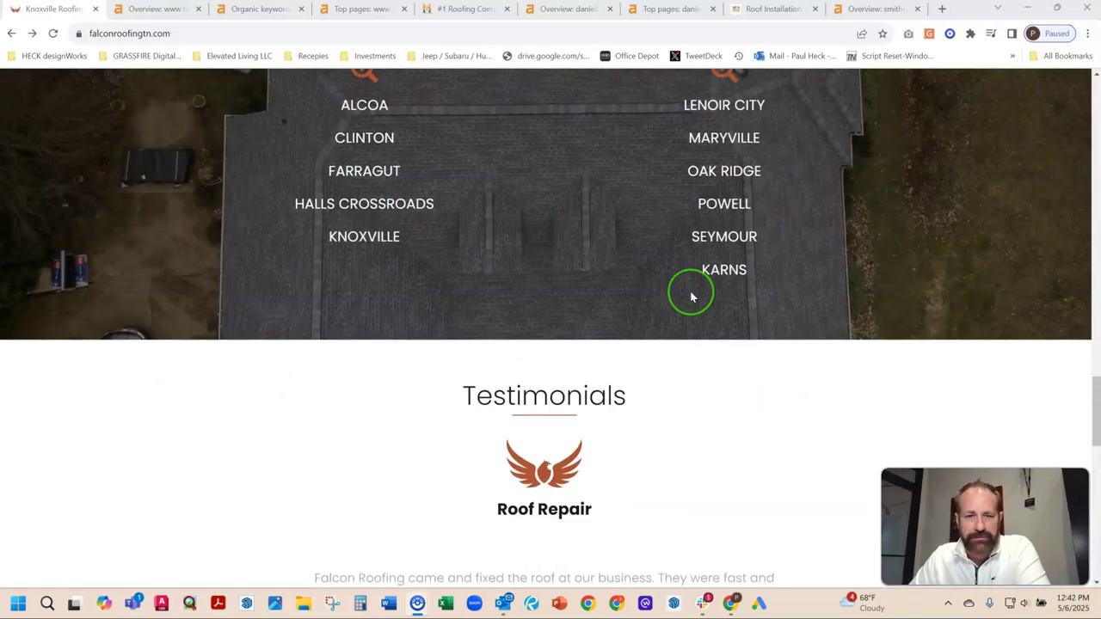
{"action": "scroll", "coordinate": [690, 297], "scroll_direction": "up", "scroll_amount": 18}
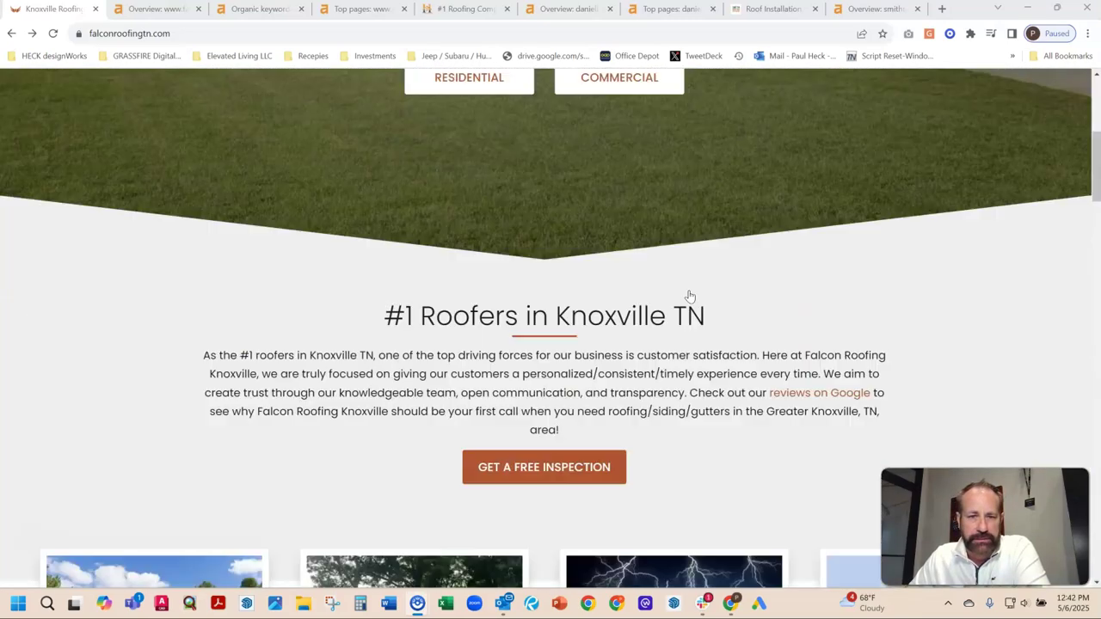
{"action": "scroll", "coordinate": [690, 295], "scroll_direction": "up", "scroll_amount": 5}
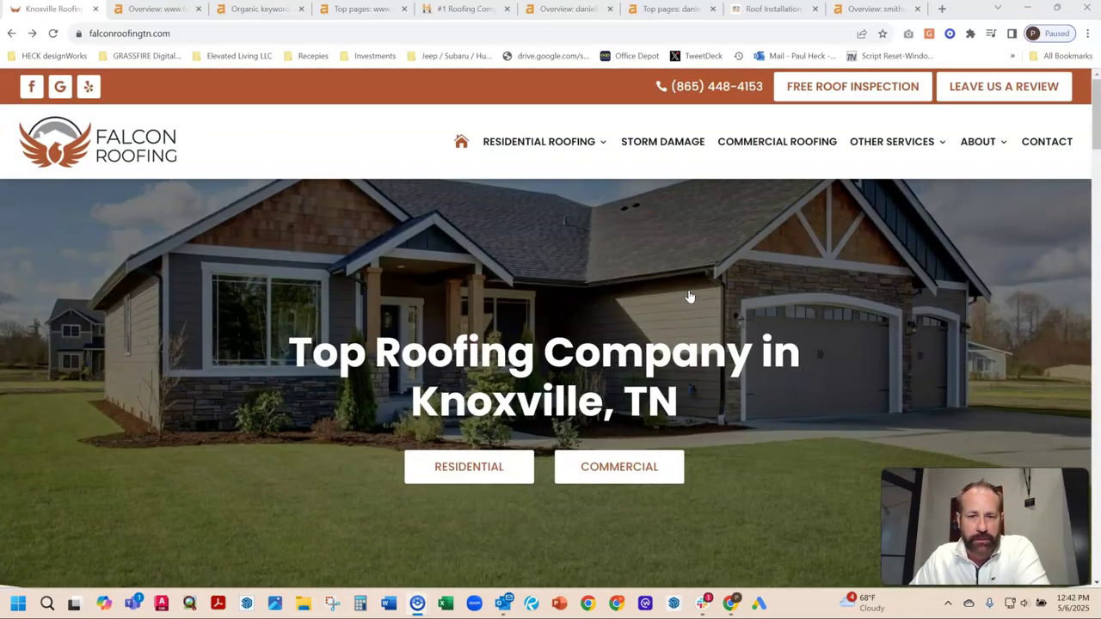
{"action": "left_click", "coordinate": [363, 142]}
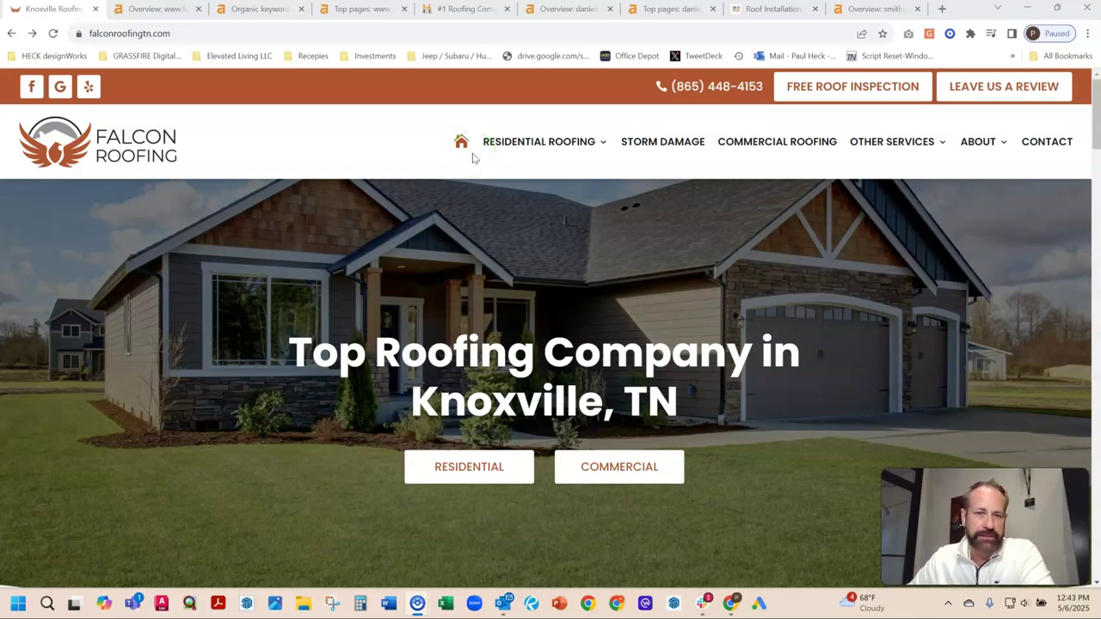
{"action": "left_click", "coordinate": [605, 278]}
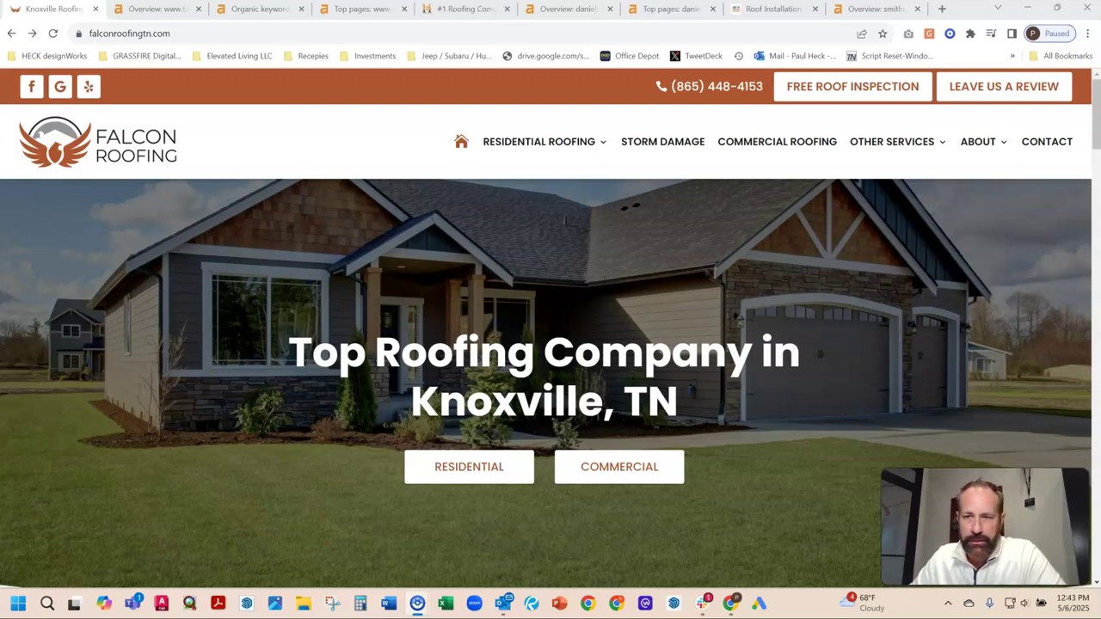
Switch to the Google results for "roofing companies knoxville tn" and examine the sponsored, map and organic listings for Falcon Roofing and its competitors
{"action": "mouse_move", "coordinate": [731, 603]}
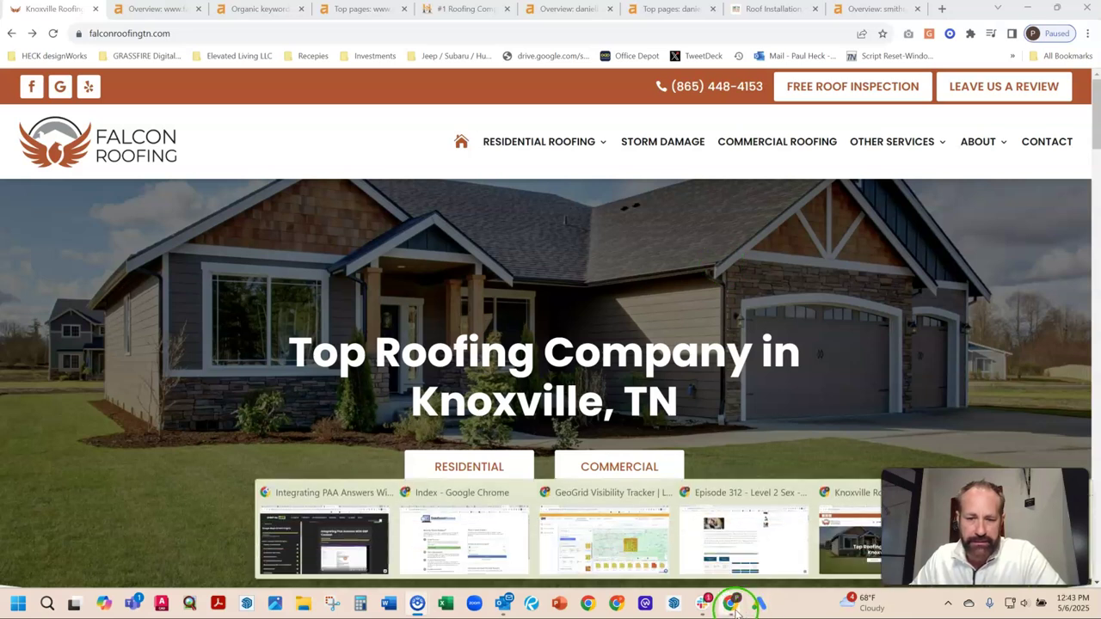
{"action": "left_click", "coordinate": [1024, 540]}
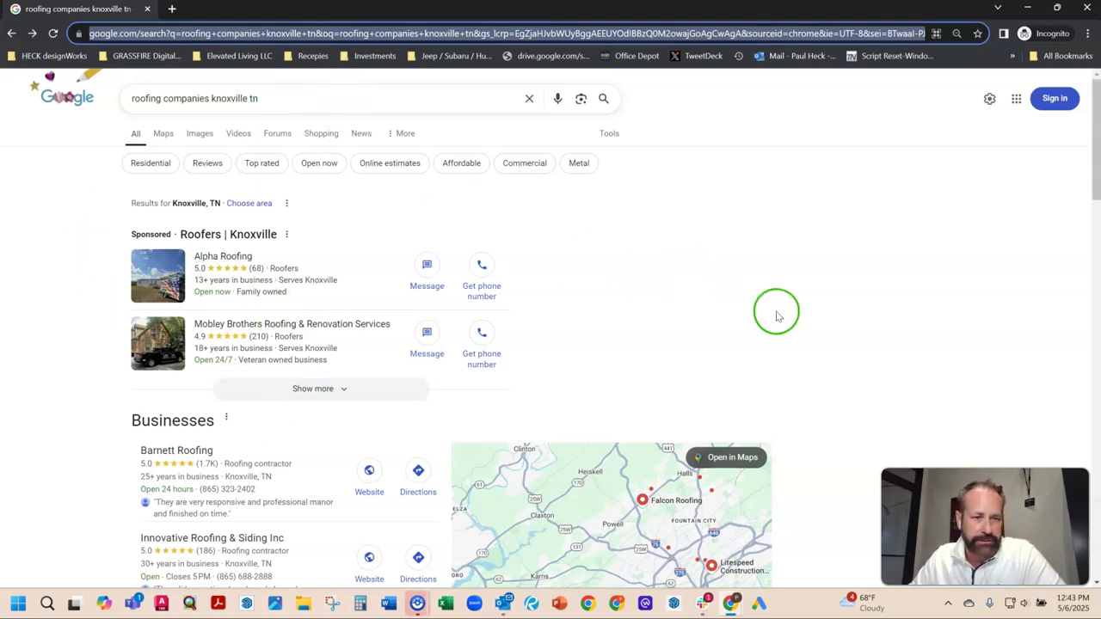
{"action": "scroll", "coordinate": [777, 315], "scroll_direction": "down", "scroll_amount": 3}
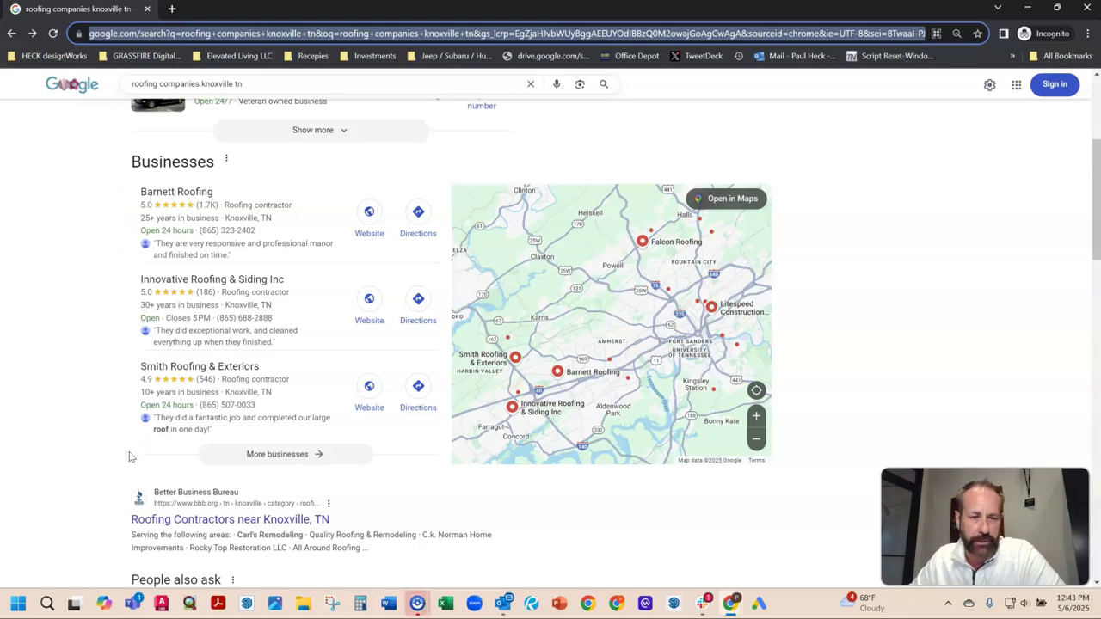
{"action": "scroll", "coordinate": [455, 488], "scroll_direction": "down", "scroll_amount": 1}
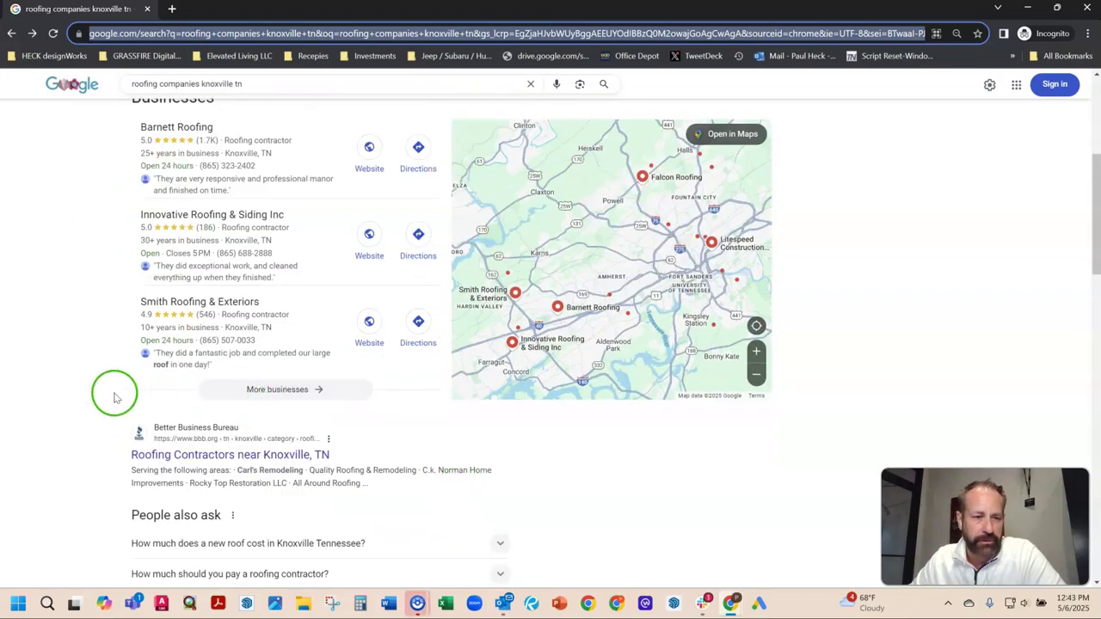
{"action": "scroll", "coordinate": [114, 398], "scroll_direction": "down", "scroll_amount": 2}
{"action": "scroll", "coordinate": [103, 362], "scroll_direction": "down", "scroll_amount": 1}
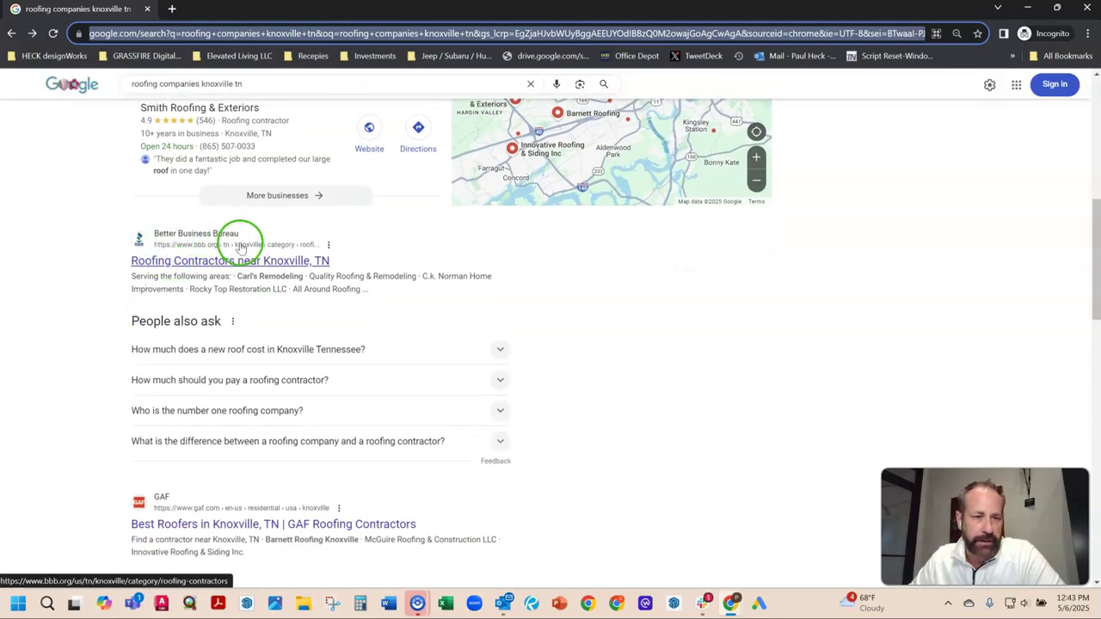
{"action": "scroll", "coordinate": [123, 329], "scroll_direction": "down", "scroll_amount": 5}
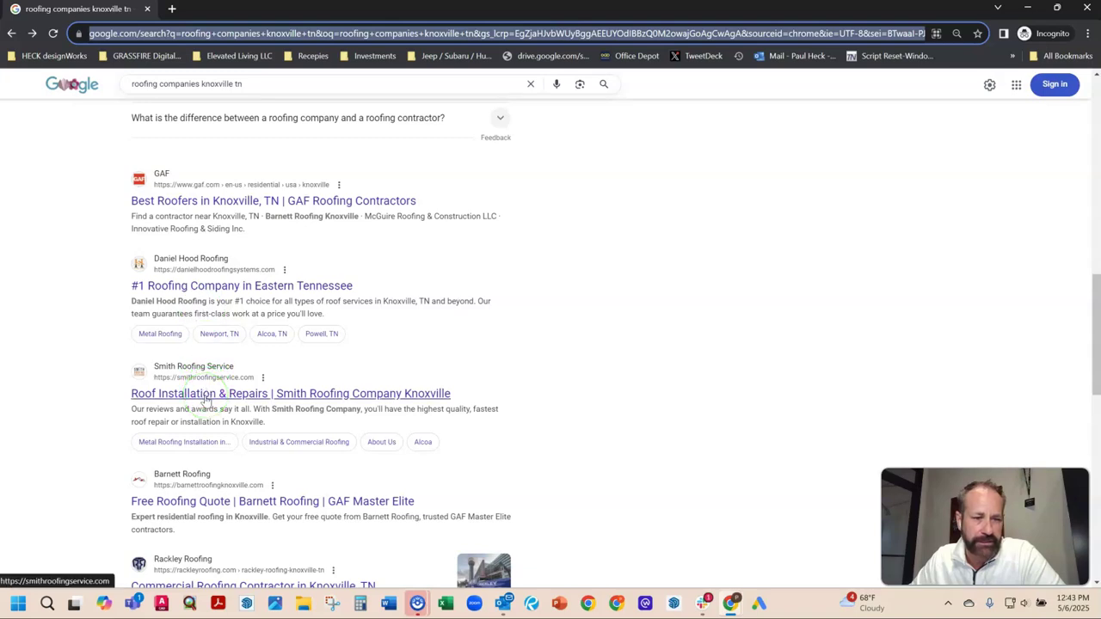
{"action": "scroll", "coordinate": [207, 400], "scroll_direction": "down", "scroll_amount": 4}
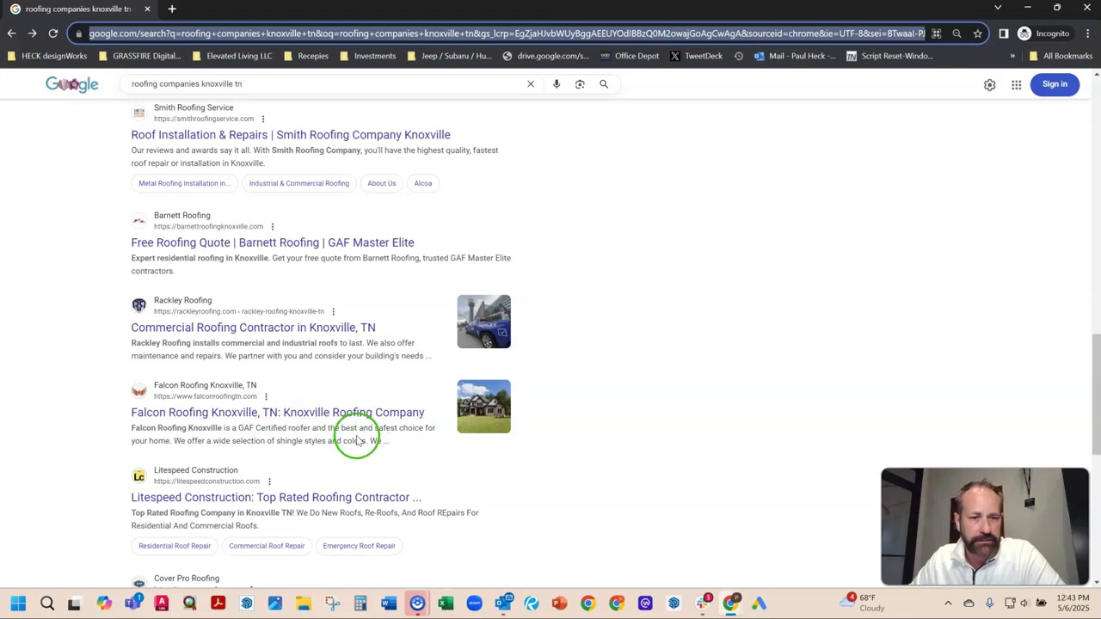
{"action": "scroll", "coordinate": [356, 436], "scroll_direction": "up", "scroll_amount": 8}
{"action": "scroll", "coordinate": [356, 439], "scroll_direction": "up", "scroll_amount": 6}
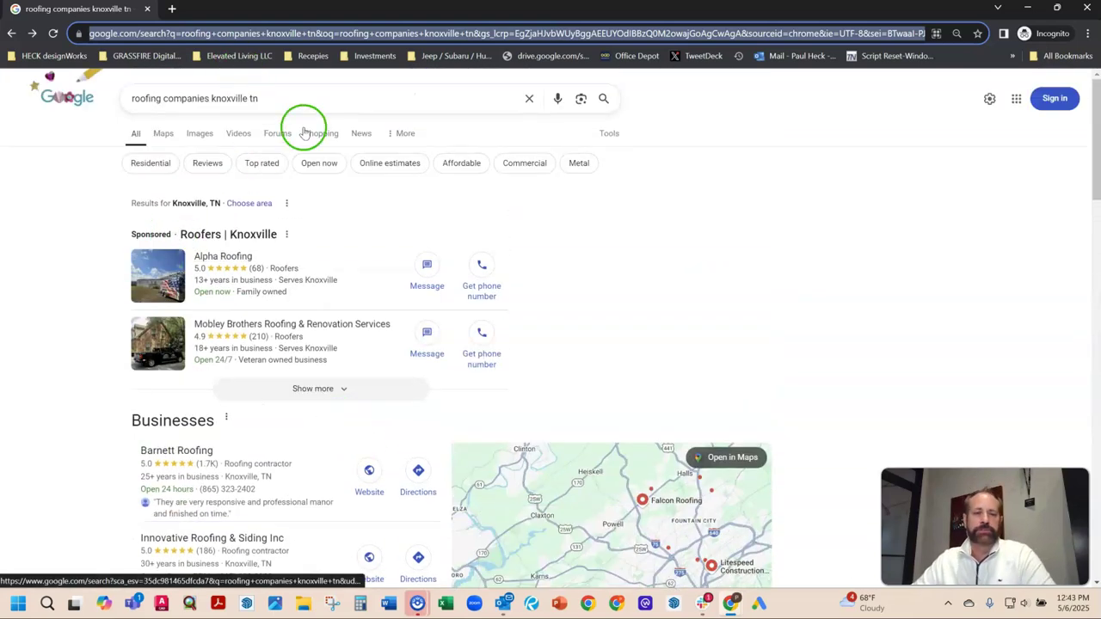
{"action": "mouse_move", "coordinate": [704, 604]}
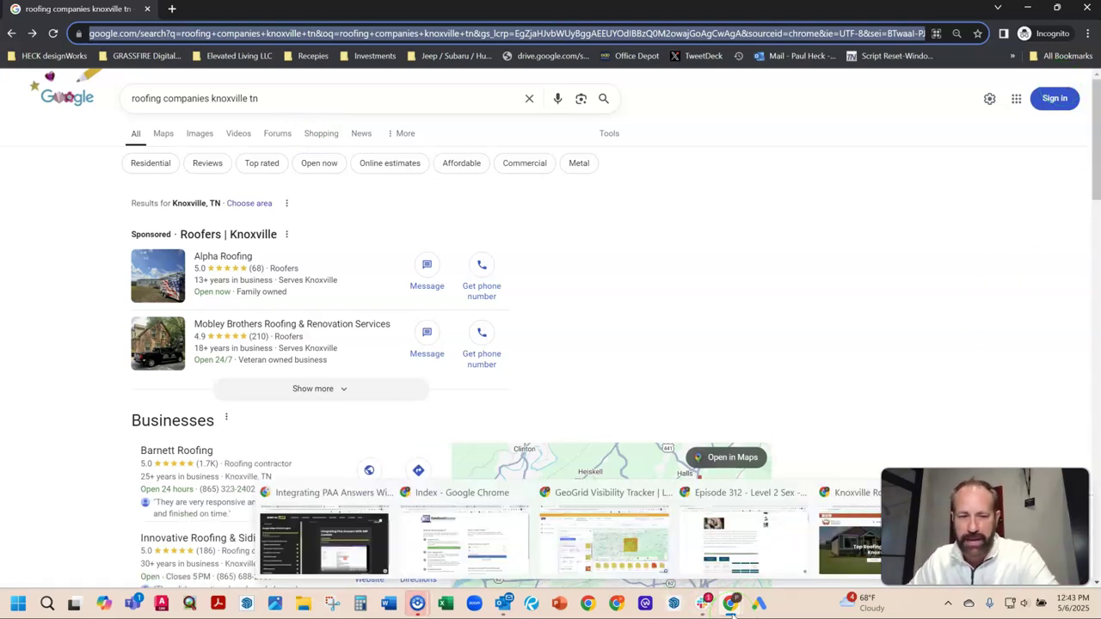
{"action": "left_click", "coordinate": [869, 551]}
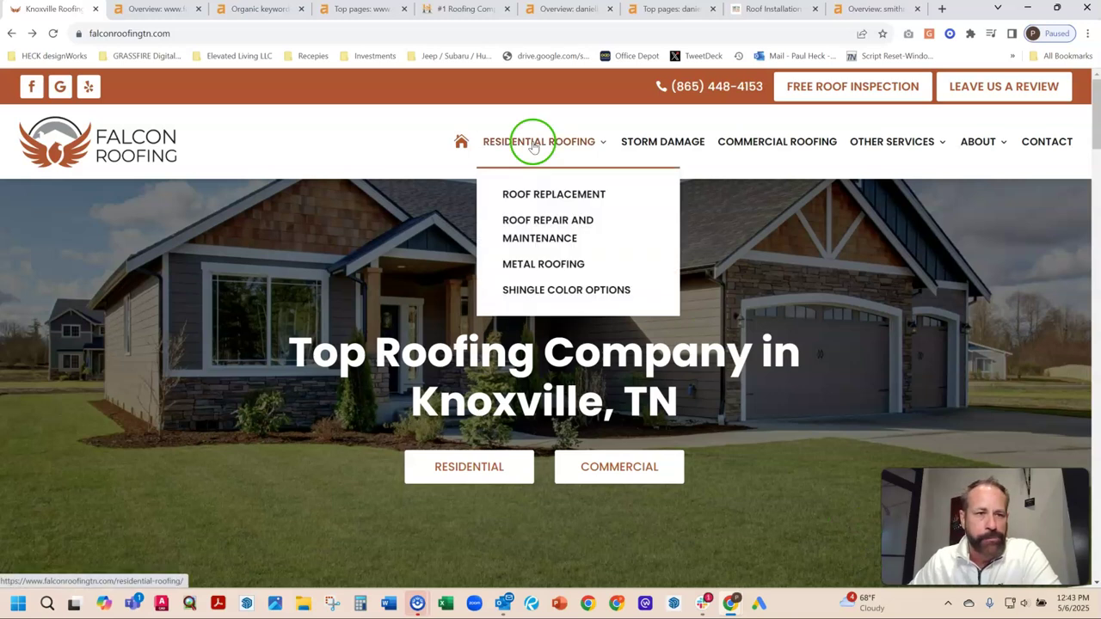
{"action": "left_click", "coordinate": [157, 10]}
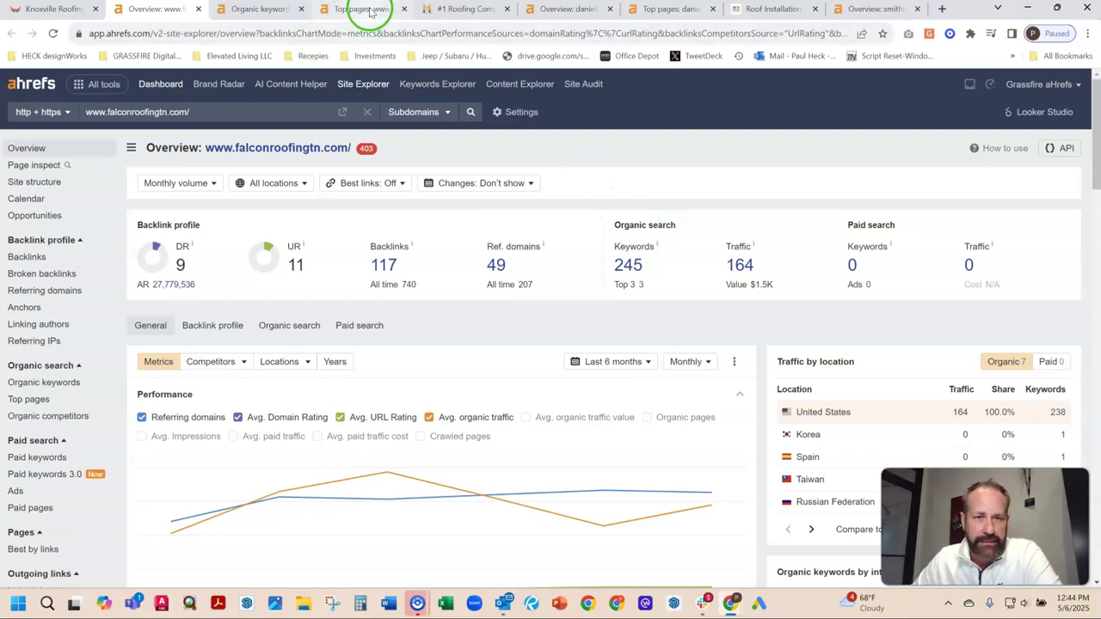
Examine the traffic, top keyword and position of each falconroofingtn.com page in the Ahrefs Top pages report
{"action": "left_click", "coordinate": [370, 12]}
{"action": "scroll", "coordinate": [757, 344], "scroll_direction": "down", "scroll_amount": 2}
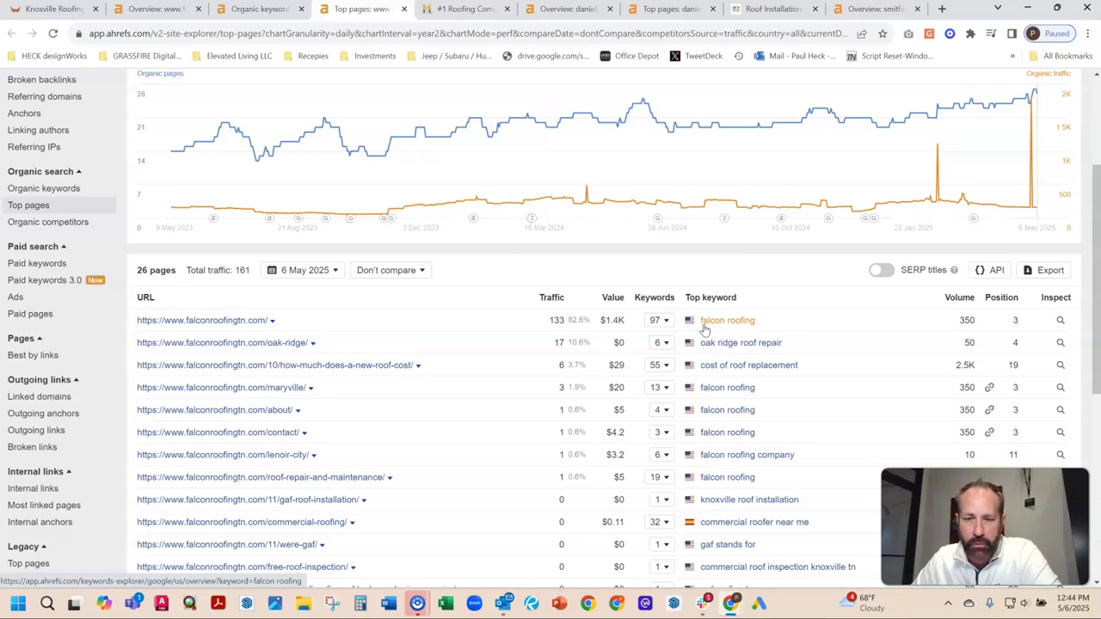
{"action": "left_click", "coordinate": [807, 347]}
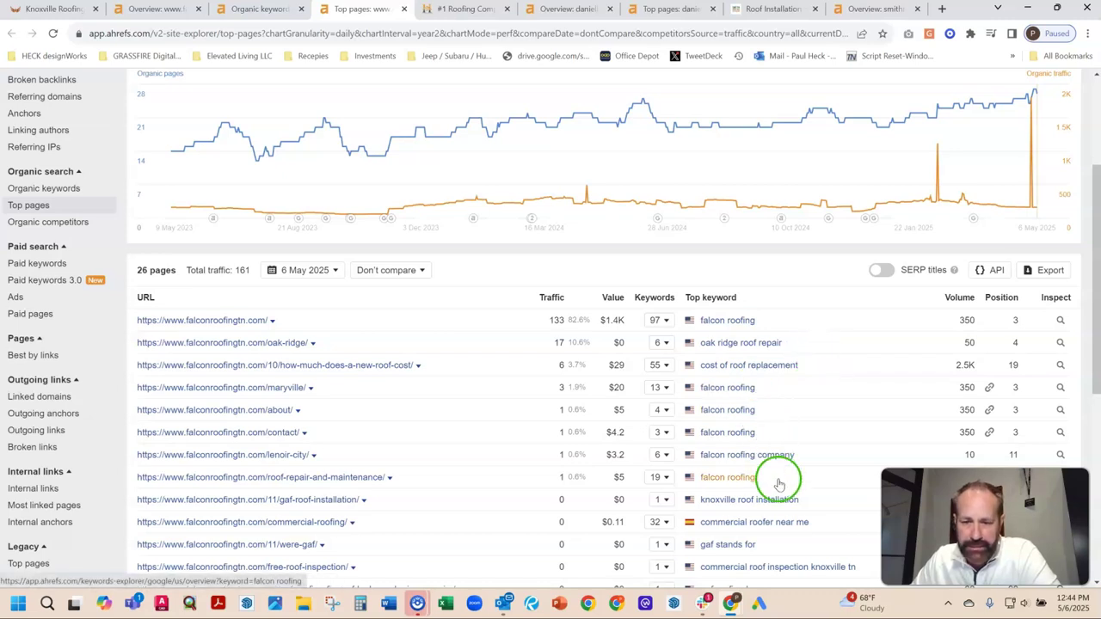
{"action": "scroll", "coordinate": [779, 484], "scroll_direction": "down", "scroll_amount": 1}
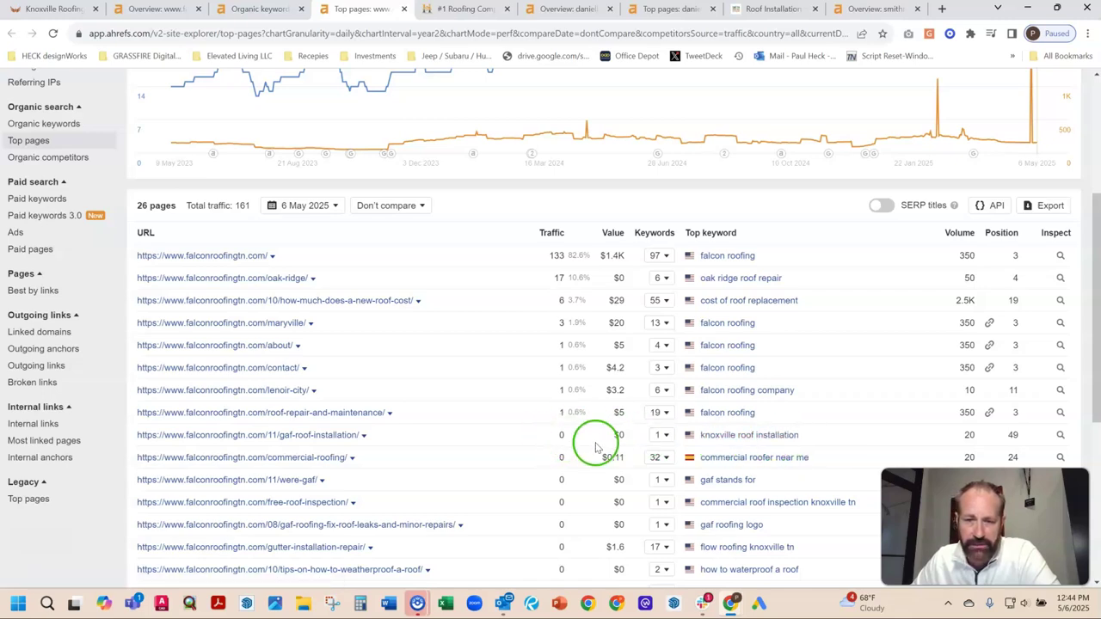
{"action": "scroll", "coordinate": [482, 301], "scroll_direction": "up", "scroll_amount": 3}
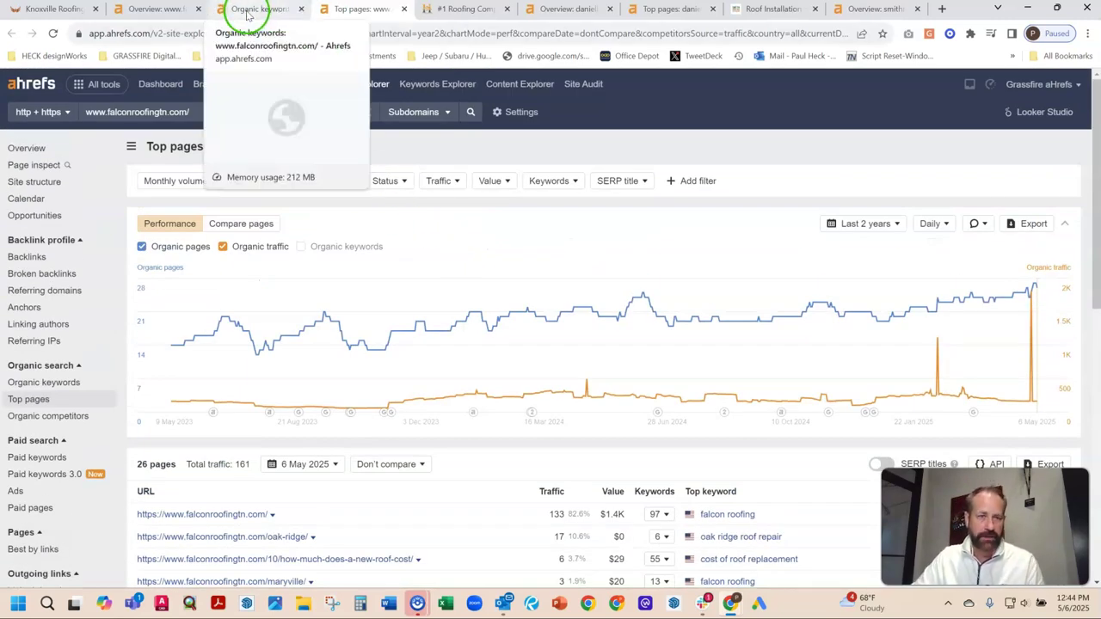
Show the site's Ahrefs organic keywords report and highlight the search volume of "roofing companies knoxville tn"
{"action": "left_click", "coordinate": [239, 10]}
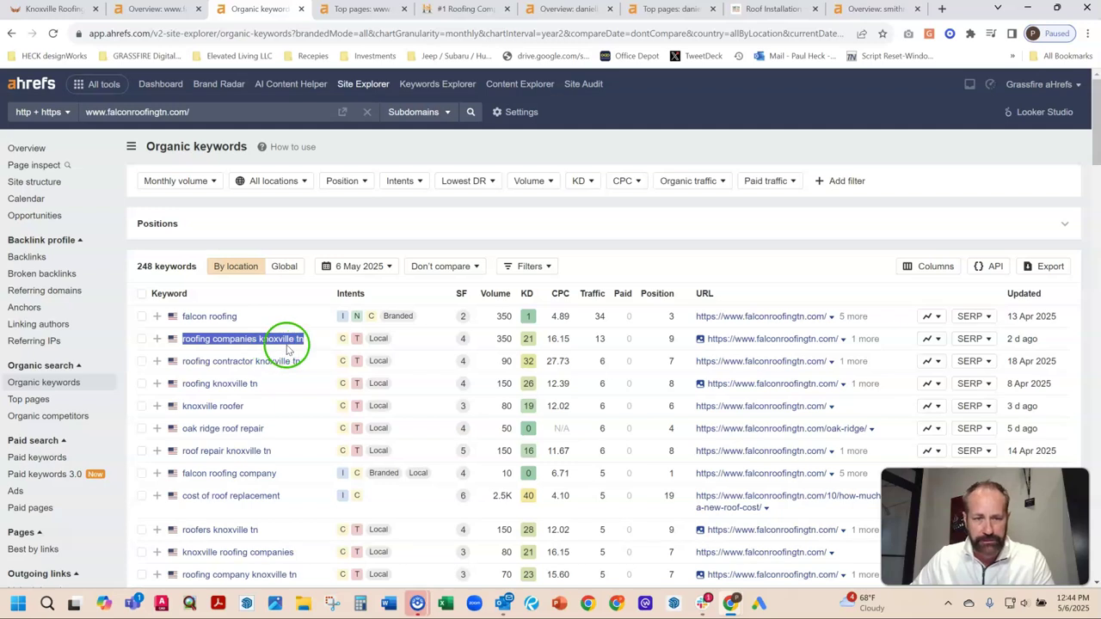
{"action": "double_click", "coordinate": [506, 340]}
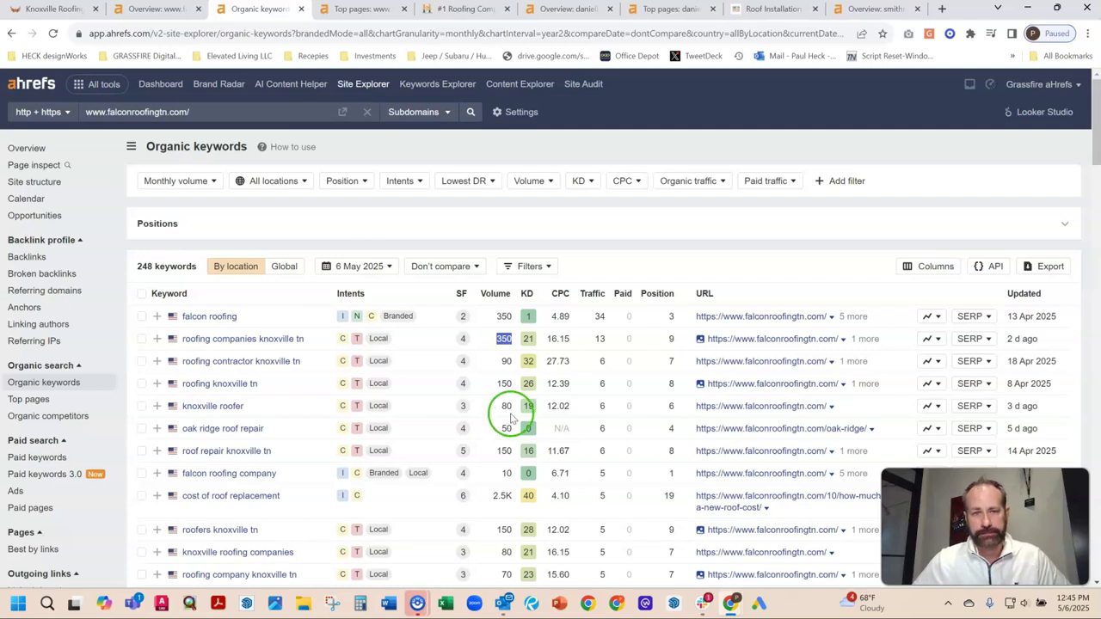
Examine the Daniel Hood Roofing homepage from the contact form through its service, selling-point and founder sections, then return toward the introduction
{"action": "left_click", "coordinate": [473, 10]}
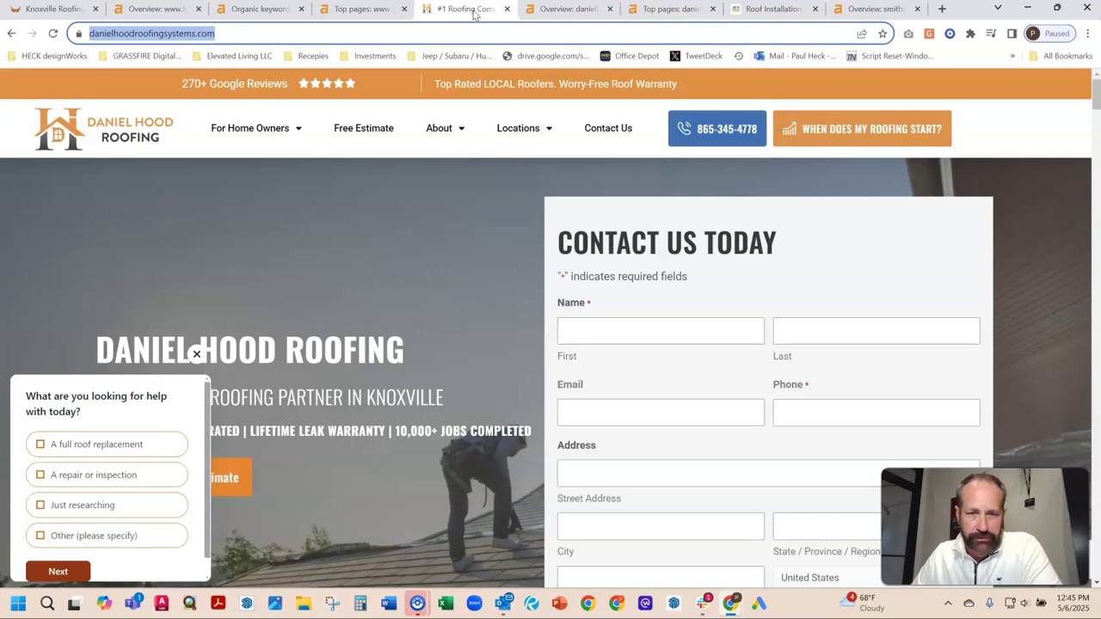
{"action": "scroll", "coordinate": [405, 313], "scroll_direction": "down", "scroll_amount": 7}
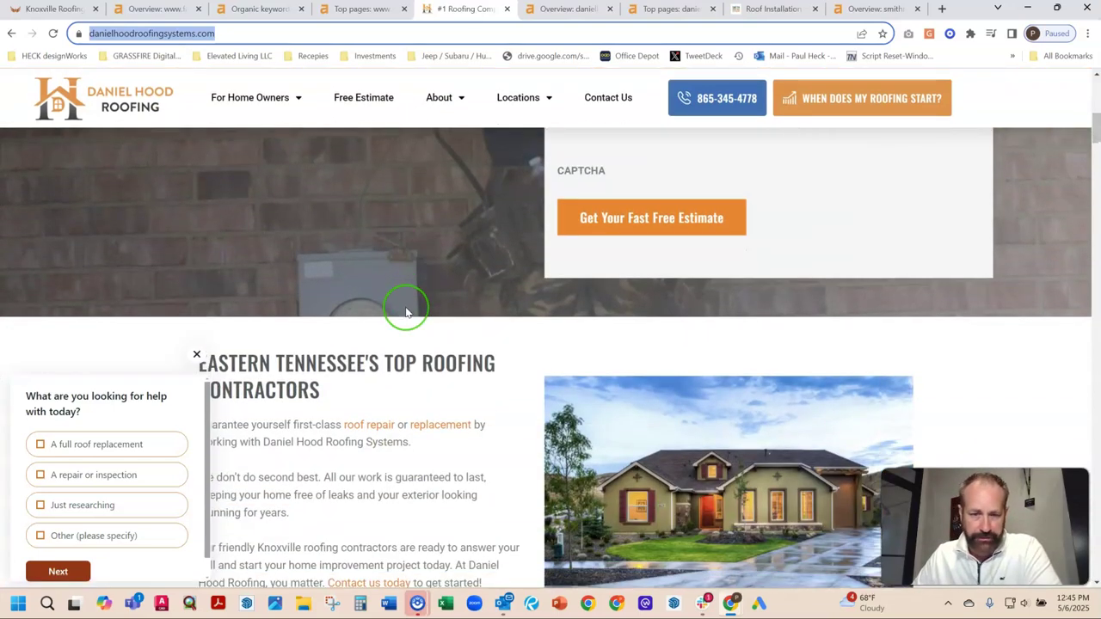
{"action": "scroll", "coordinate": [405, 313], "scroll_direction": "down", "scroll_amount": 2}
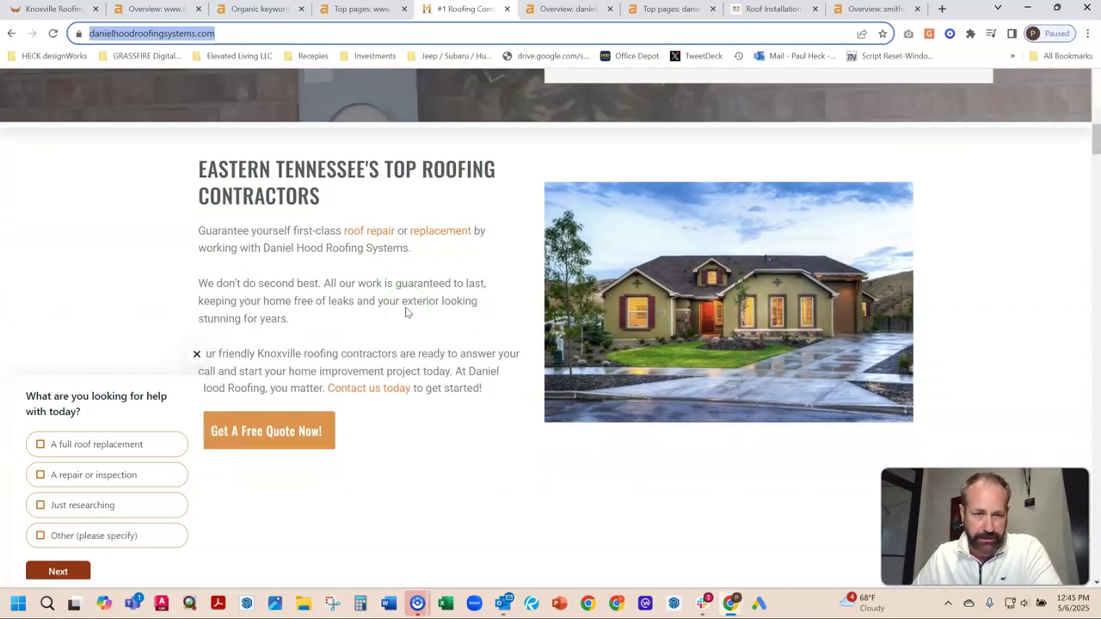
{"action": "scroll", "coordinate": [406, 312], "scroll_direction": "down", "scroll_amount": 4}
{"action": "scroll", "coordinate": [410, 308], "scroll_direction": "down", "scroll_amount": 6}
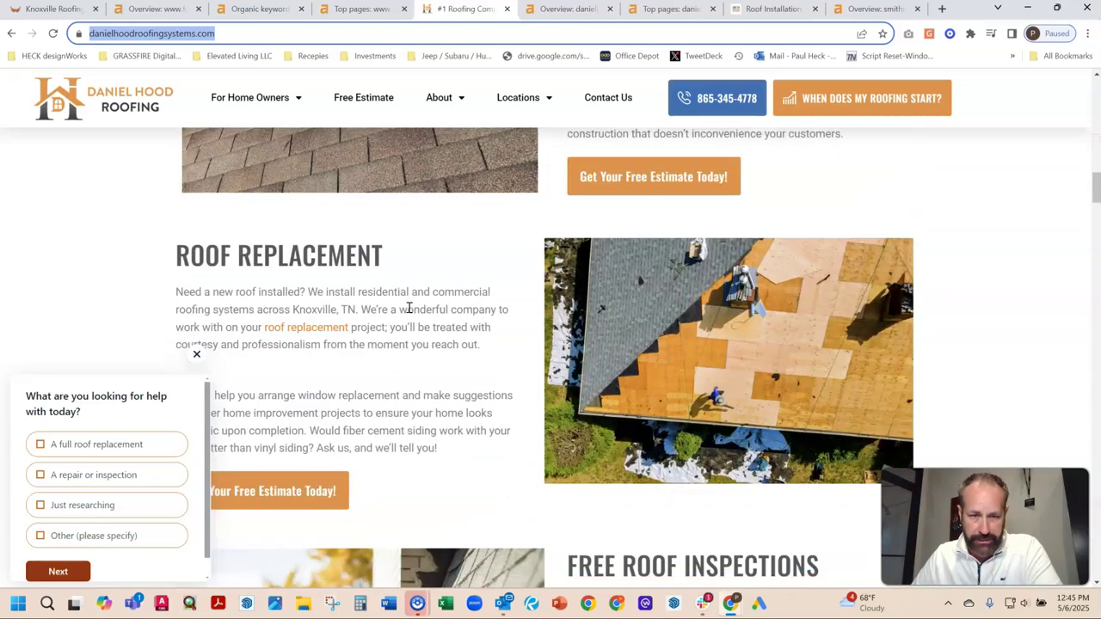
{"action": "scroll", "coordinate": [409, 308], "scroll_direction": "down", "scroll_amount": 10}
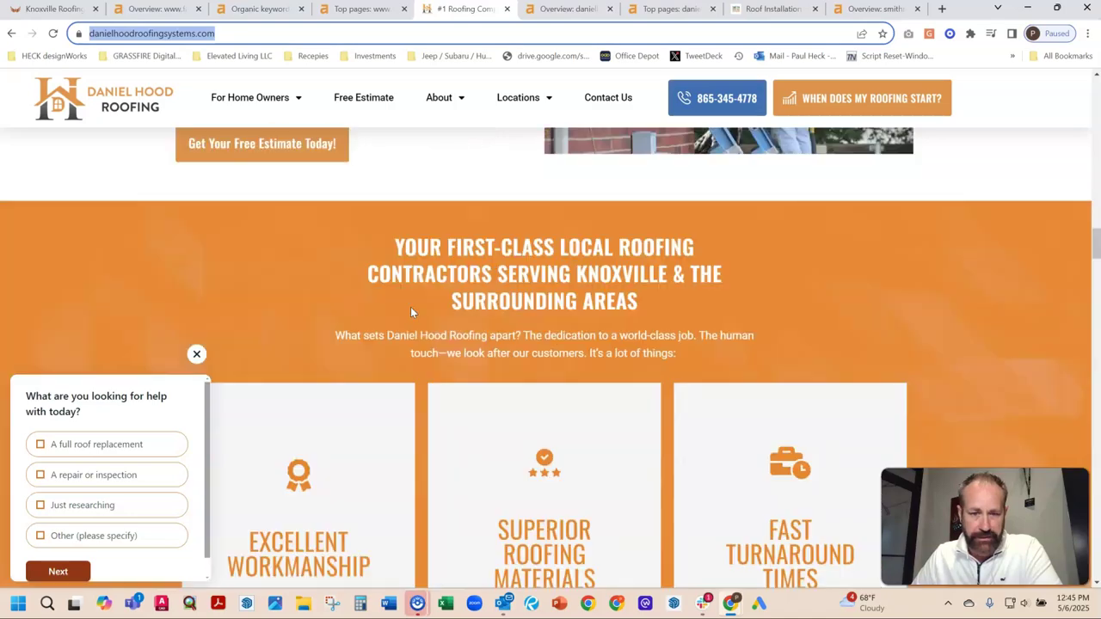
{"action": "scroll", "coordinate": [411, 312], "scroll_direction": "down", "scroll_amount": 5}
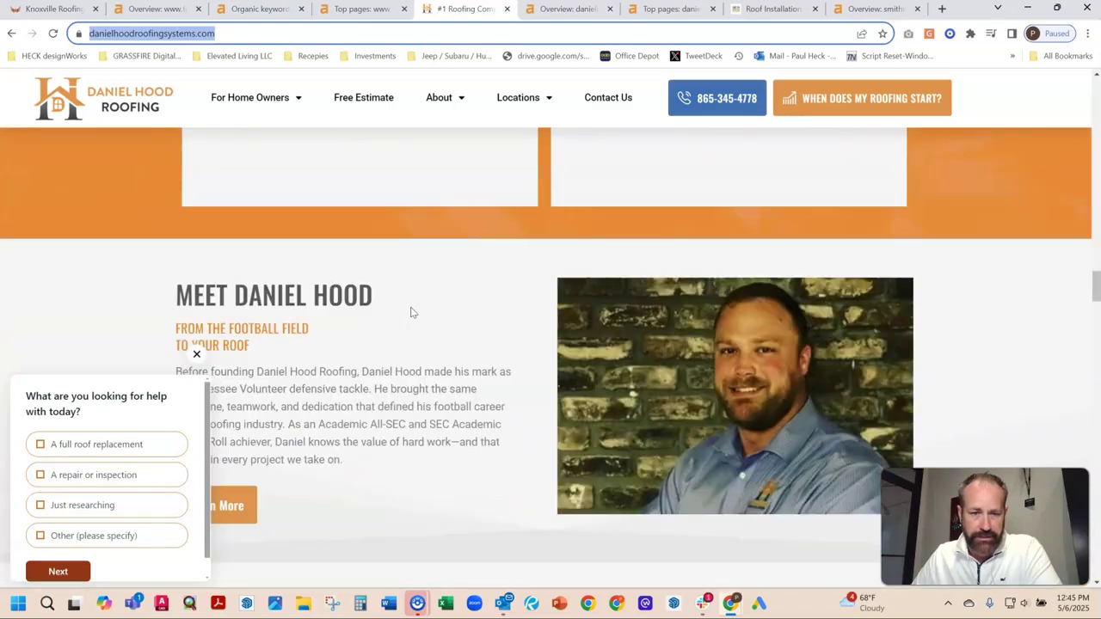
{"action": "scroll", "coordinate": [533, 332], "scroll_direction": "up", "scroll_amount": 15}
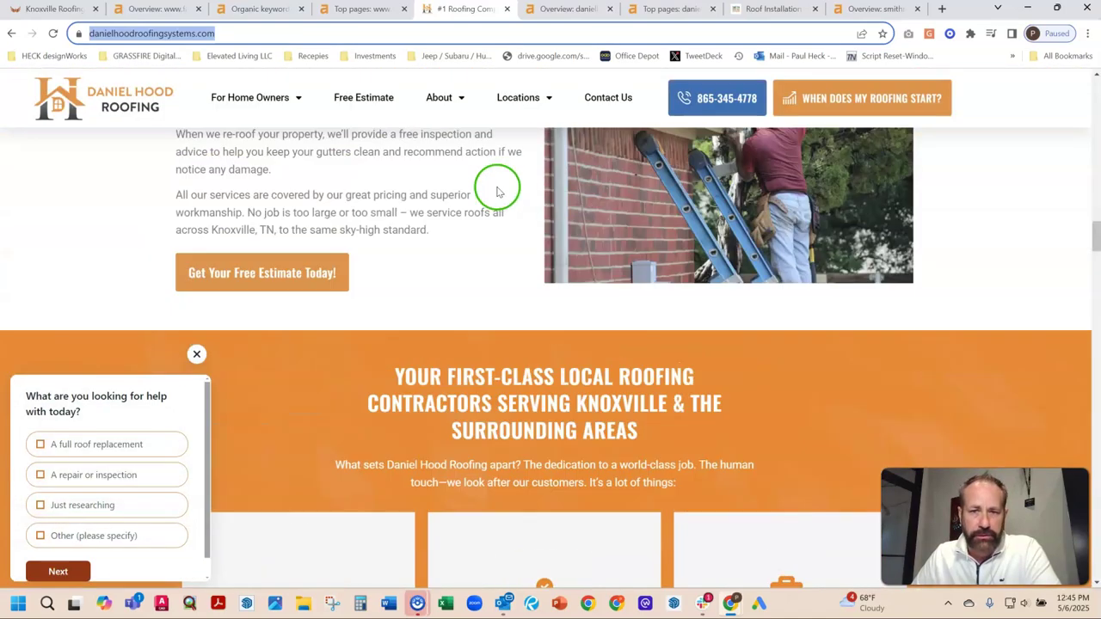
{"action": "scroll", "coordinate": [514, 142], "scroll_direction": "up", "scroll_amount": 5}
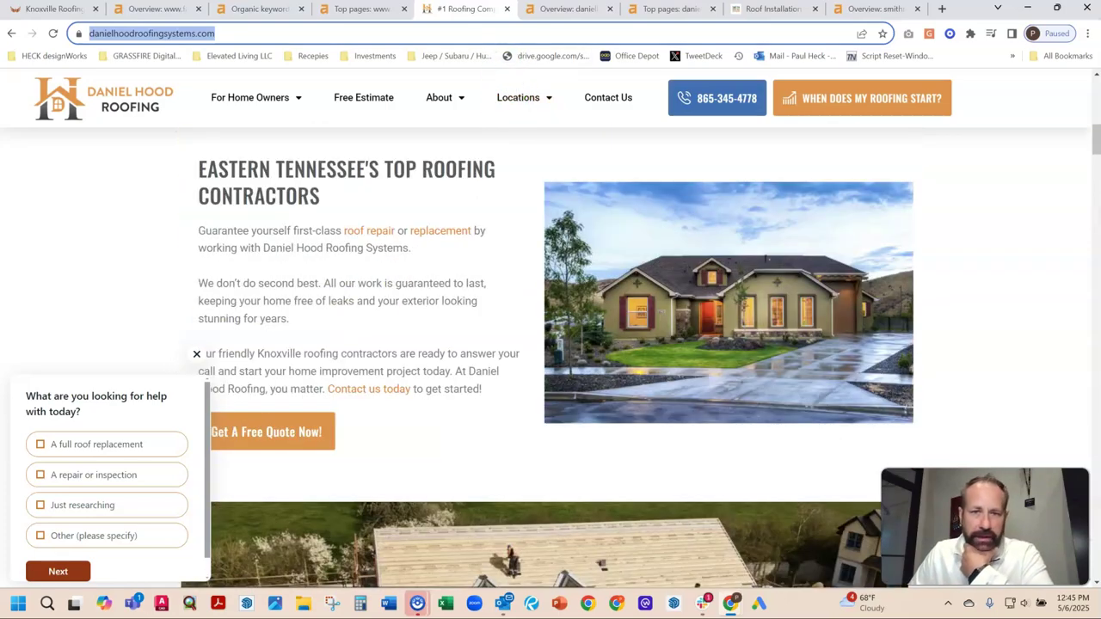
Examine the Ahrefs overview for danielhoodroofingsystems.com and the traffic, top keyword and position of each page in its Top pages report
{"action": "left_click", "coordinate": [588, 12]}
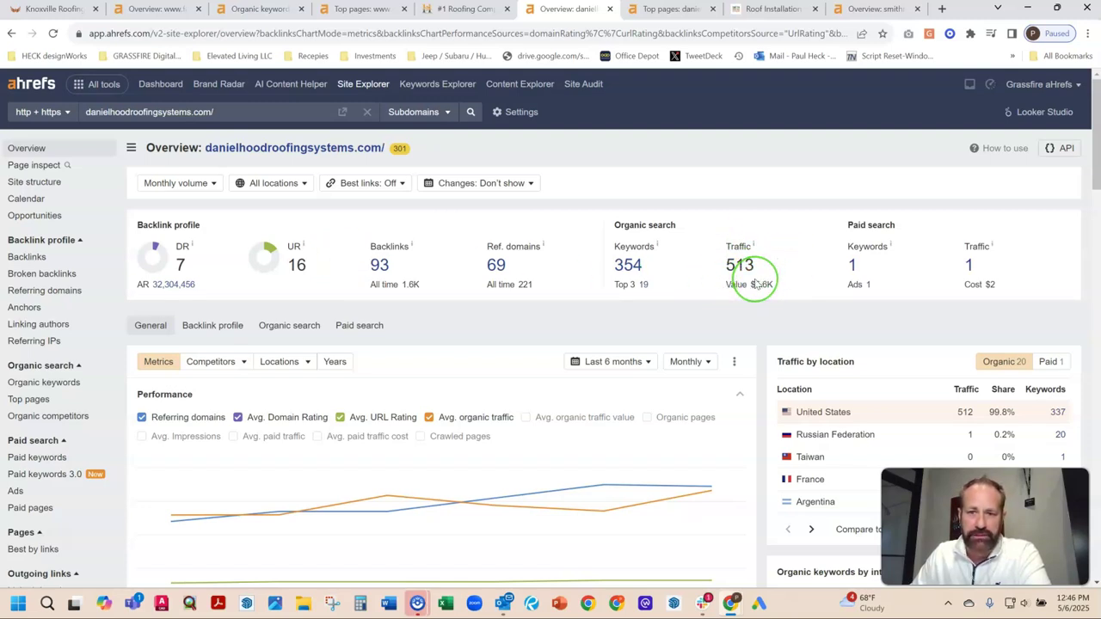
{"action": "left_click", "coordinate": [676, 11]}
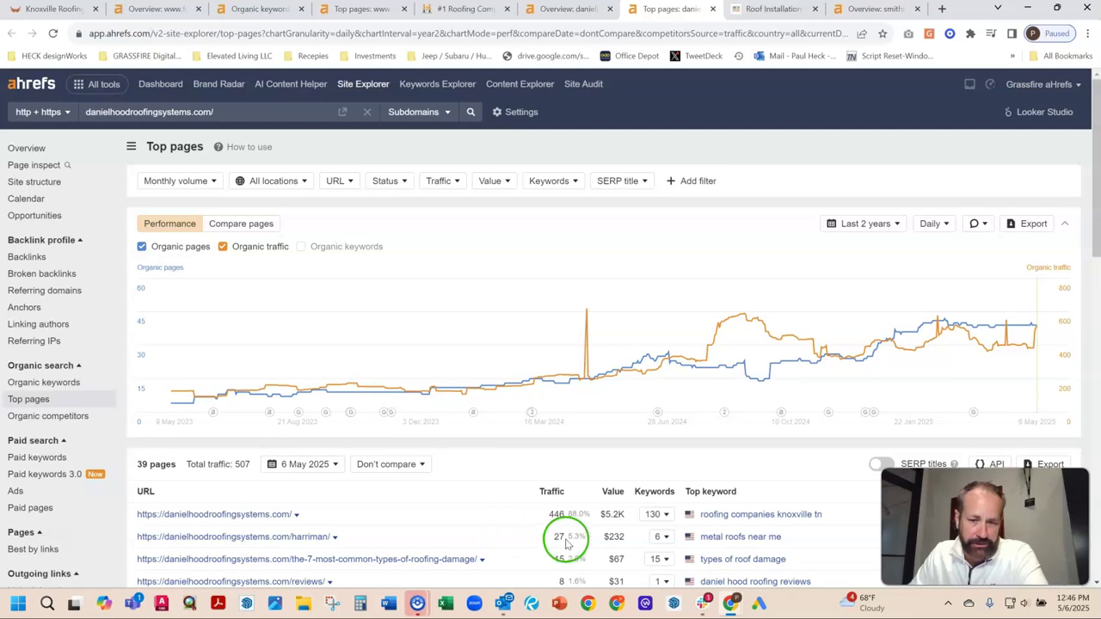
{"action": "scroll", "coordinate": [786, 545], "scroll_direction": "down", "scroll_amount": 1}
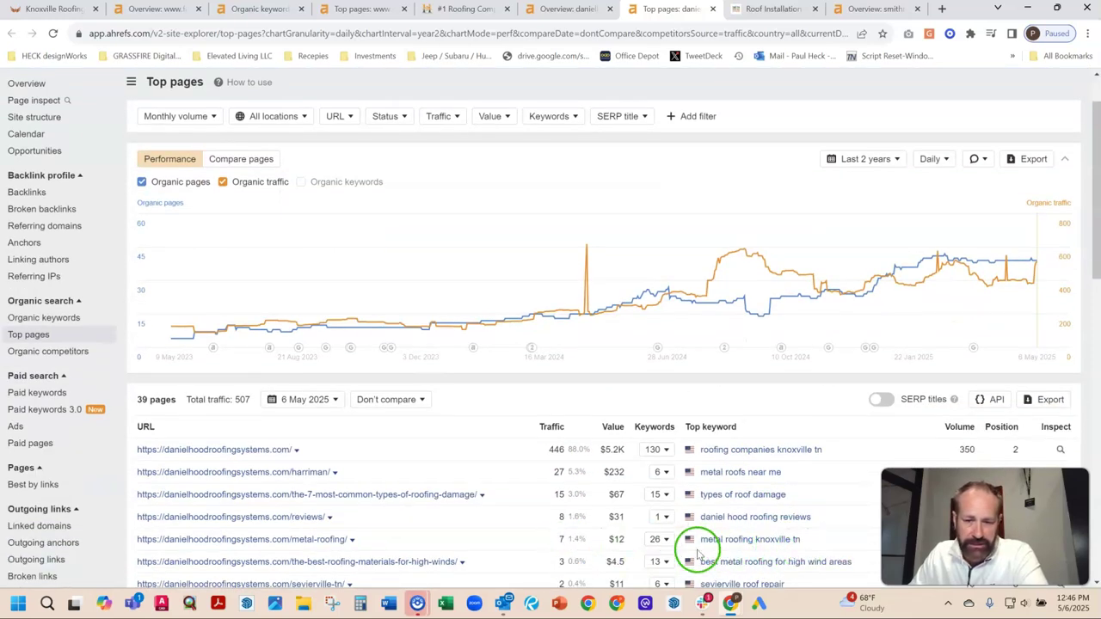
{"action": "scroll", "coordinate": [733, 575], "scroll_direction": "down", "scroll_amount": 1}
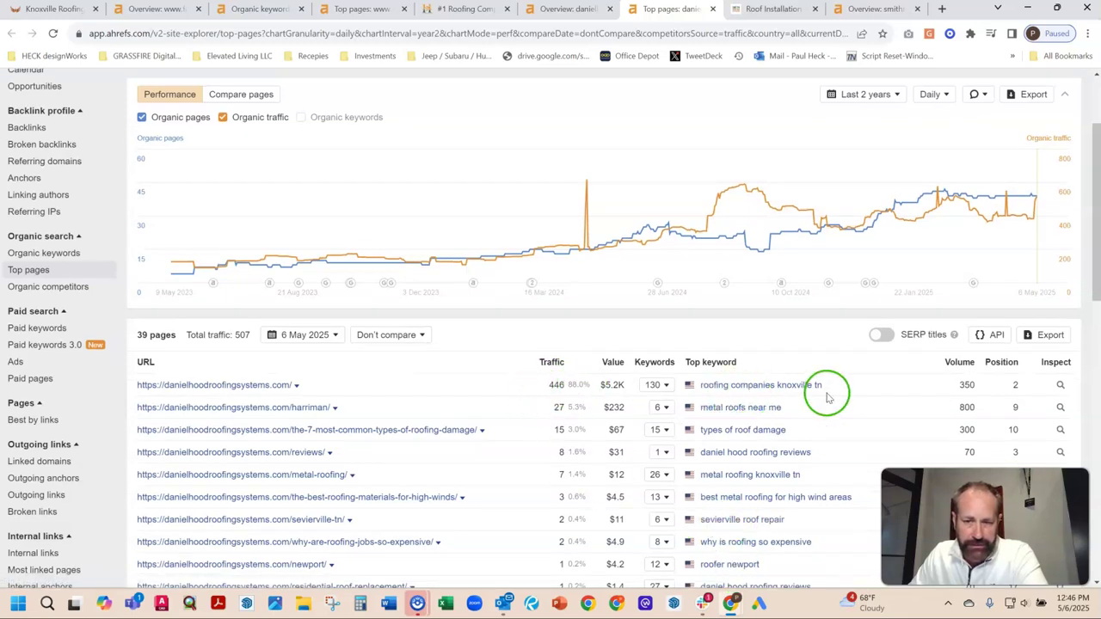
{"action": "scroll", "coordinate": [825, 395], "scroll_direction": "down", "scroll_amount": 1}
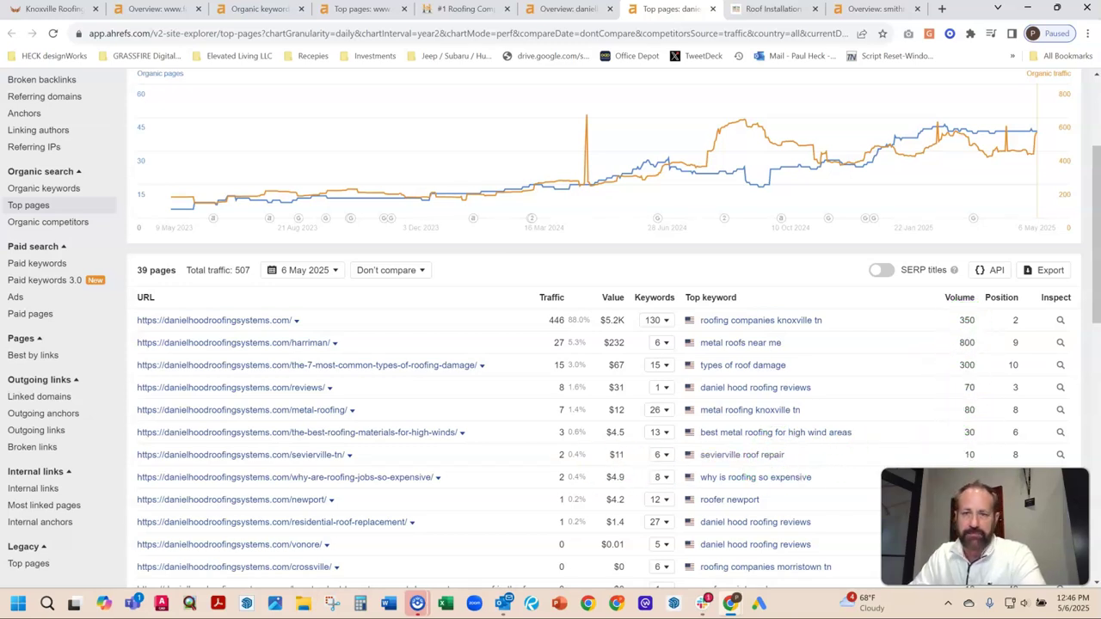
Examine the Smith Roofing & Exteriors homepage, covering its estimate form, awards, services, financing, testimonials and project photos
{"action": "left_click", "coordinate": [764, 10]}
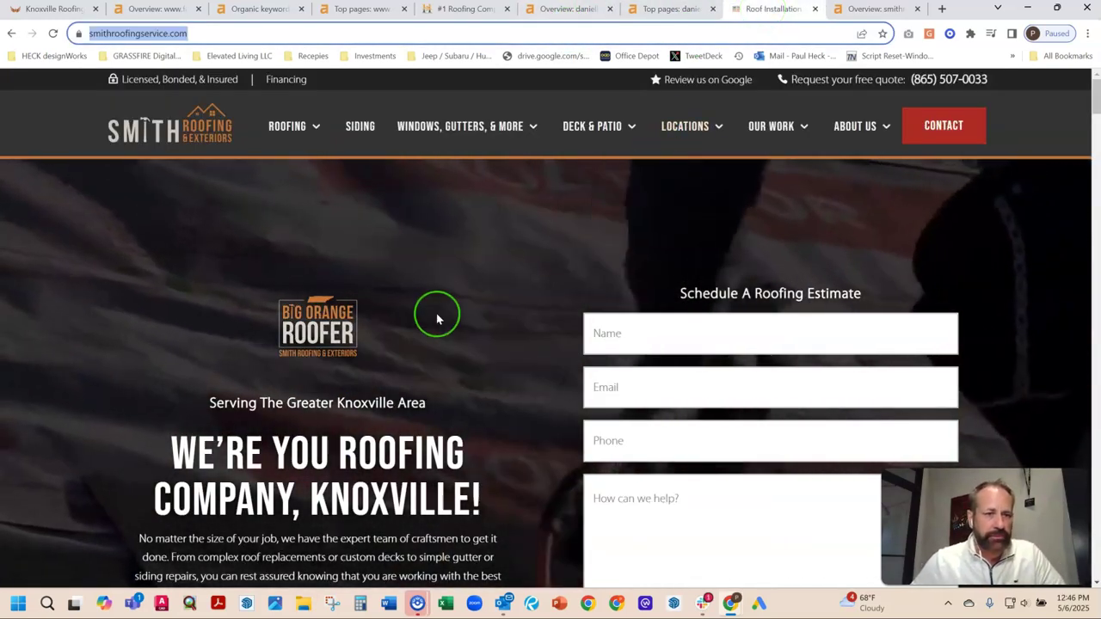
{"action": "scroll", "coordinate": [485, 253], "scroll_direction": "down", "scroll_amount": 2}
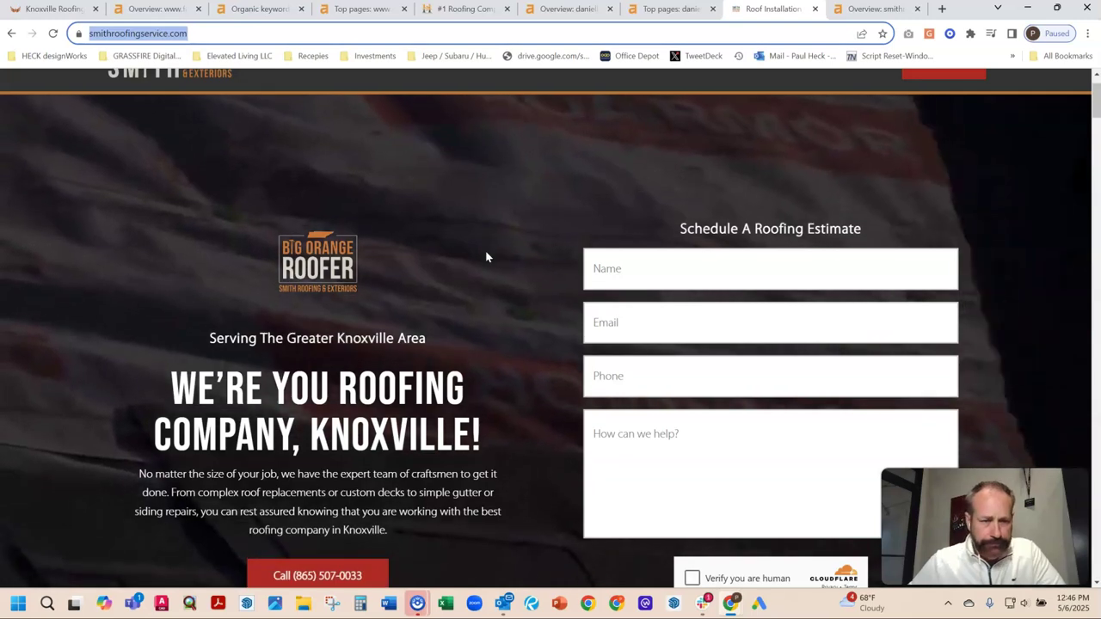
{"action": "scroll", "coordinate": [486, 257], "scroll_direction": "down", "scroll_amount": 8}
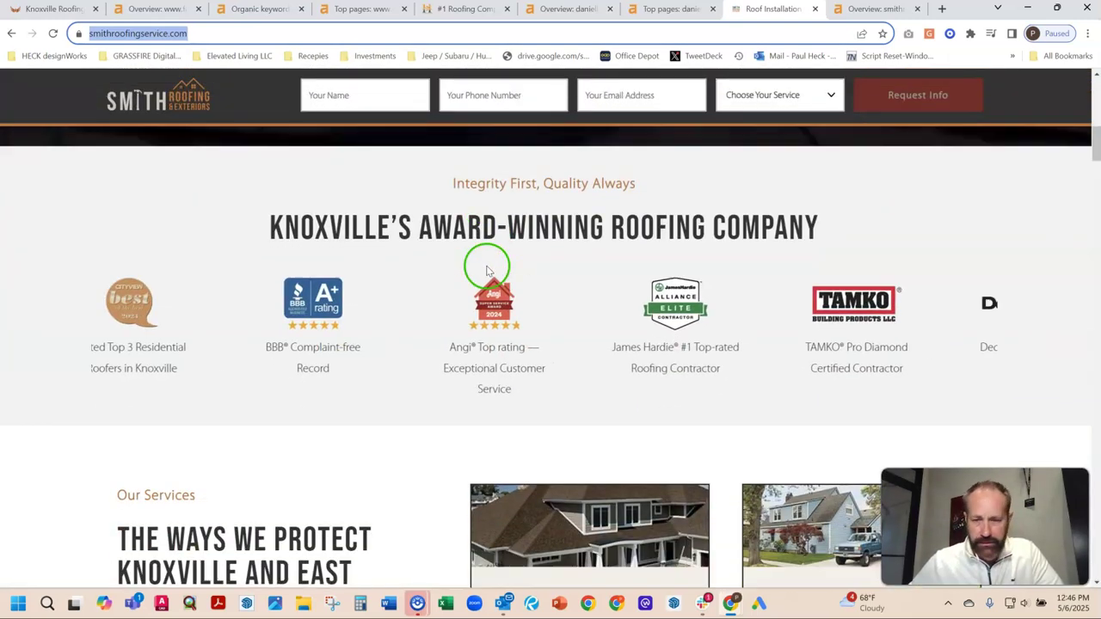
{"action": "scroll", "coordinate": [487, 275], "scroll_direction": "down", "scroll_amount": 2}
{"action": "scroll", "coordinate": [488, 275], "scroll_direction": "down", "scroll_amount": 1}
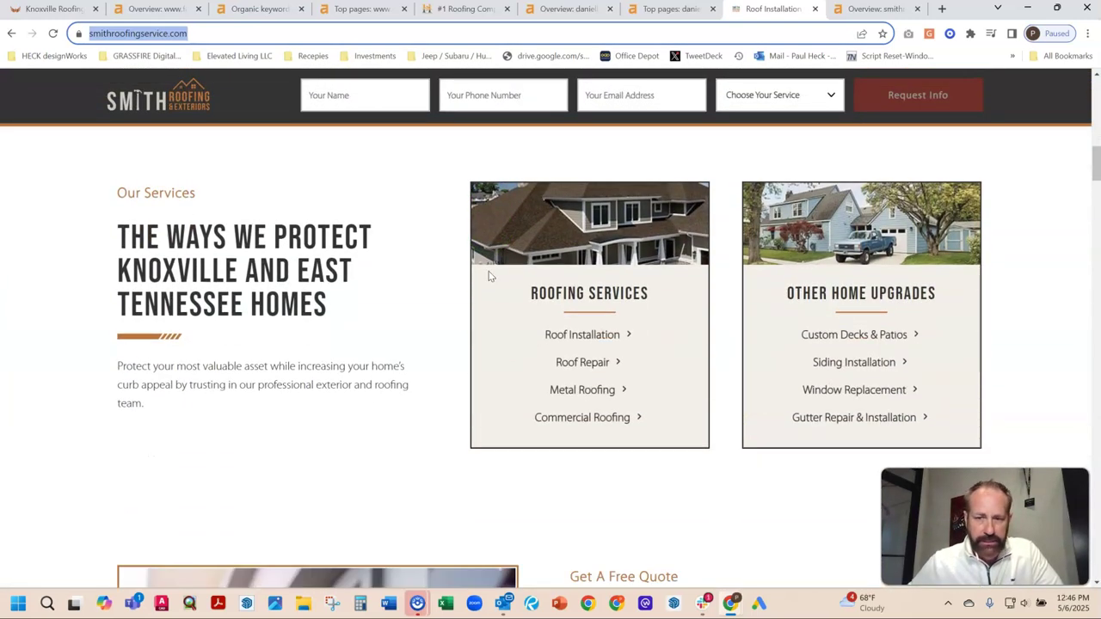
{"action": "scroll", "coordinate": [489, 275], "scroll_direction": "down", "scroll_amount": 5}
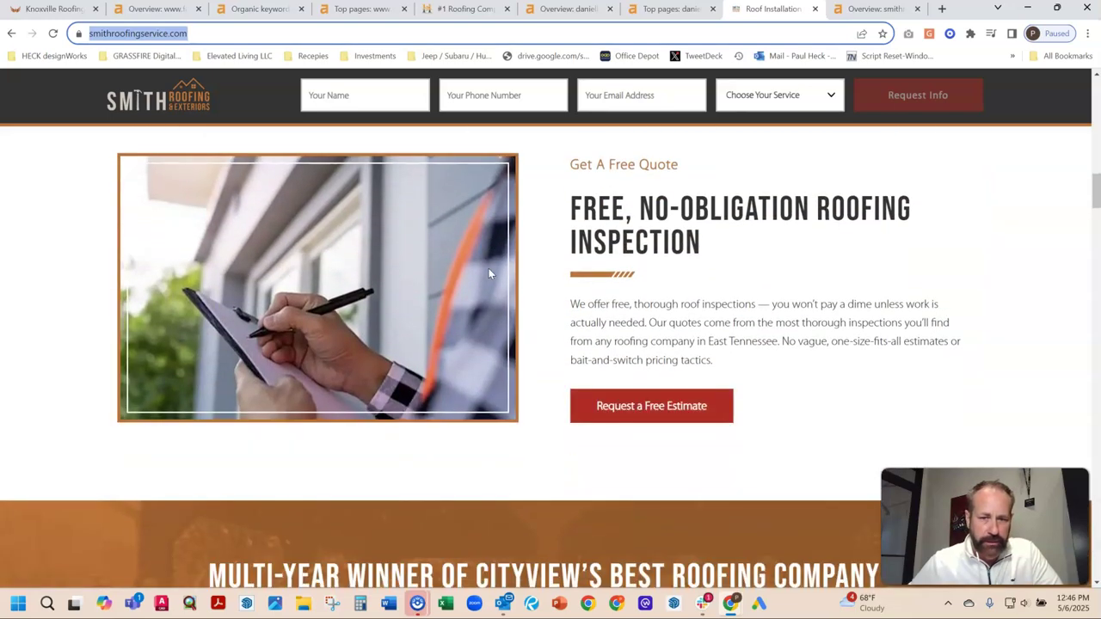
{"action": "scroll", "coordinate": [489, 274], "scroll_direction": "down", "scroll_amount": 10}
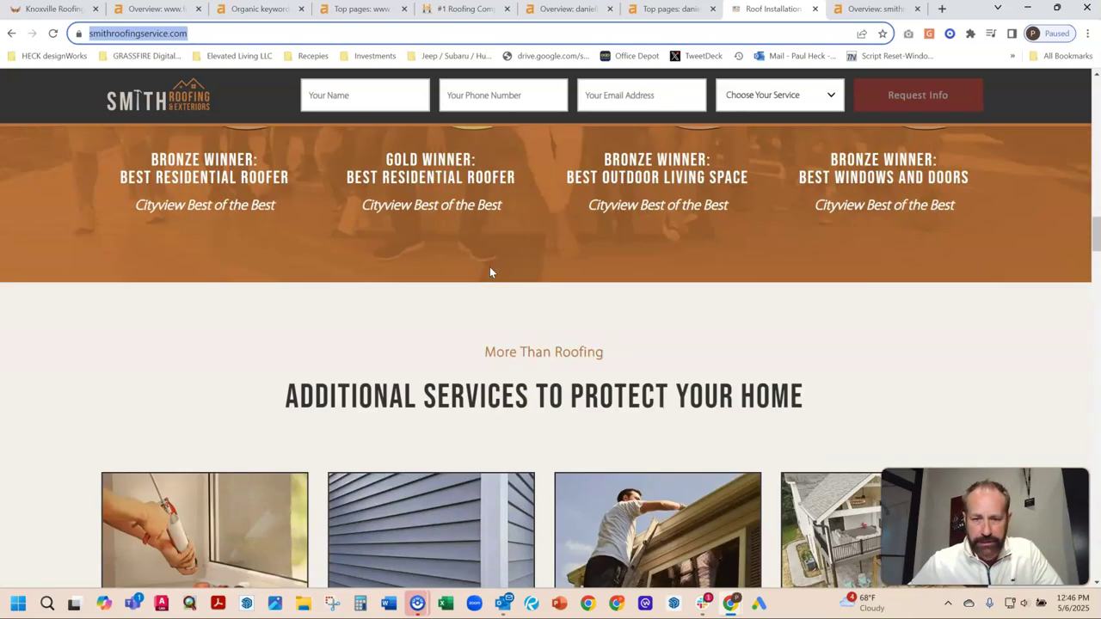
{"action": "scroll", "coordinate": [490, 272], "scroll_direction": "down", "scroll_amount": 10}
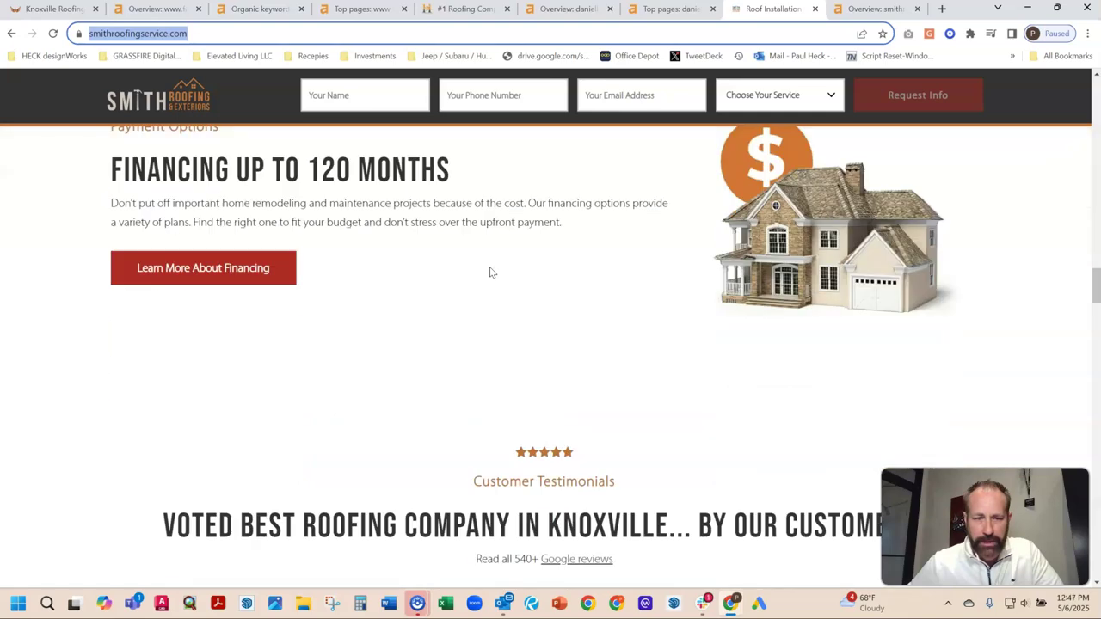
{"action": "scroll", "coordinate": [490, 272], "scroll_direction": "down", "scroll_amount": 1}
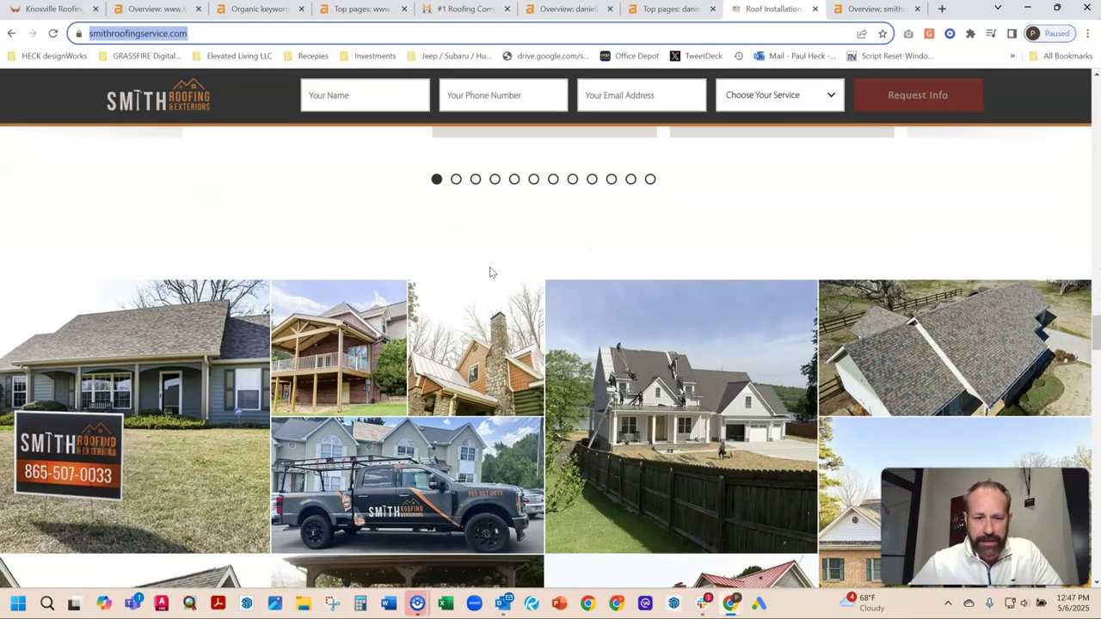
Show the Ahrefs overview for smithroofingservice.com and open its organic traffic's Top pages report in a new browser tab
{"action": "left_click", "coordinate": [876, 9]}
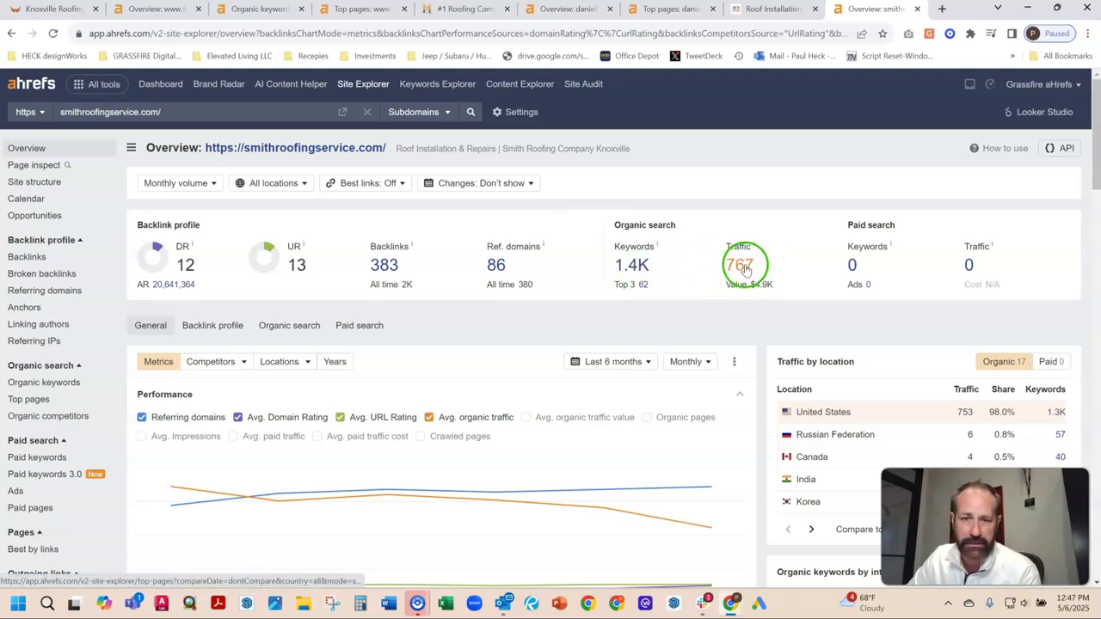
{"action": "right_click", "coordinate": [742, 264]}
{"action": "left_click", "coordinate": [775, 272]}
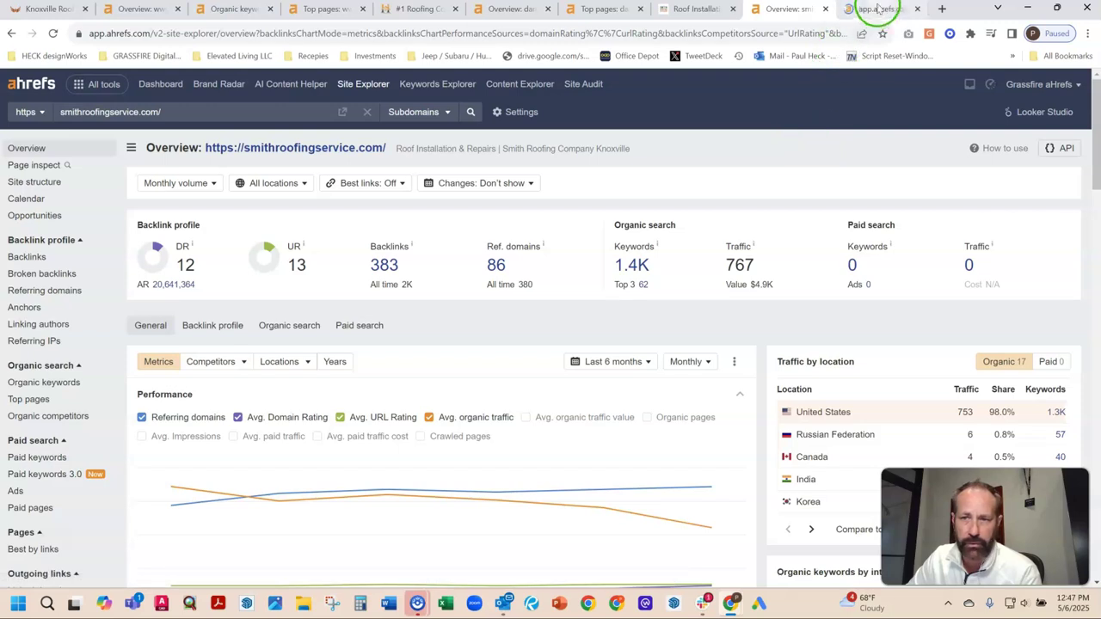
{"action": "left_click", "coordinate": [875, 9]}
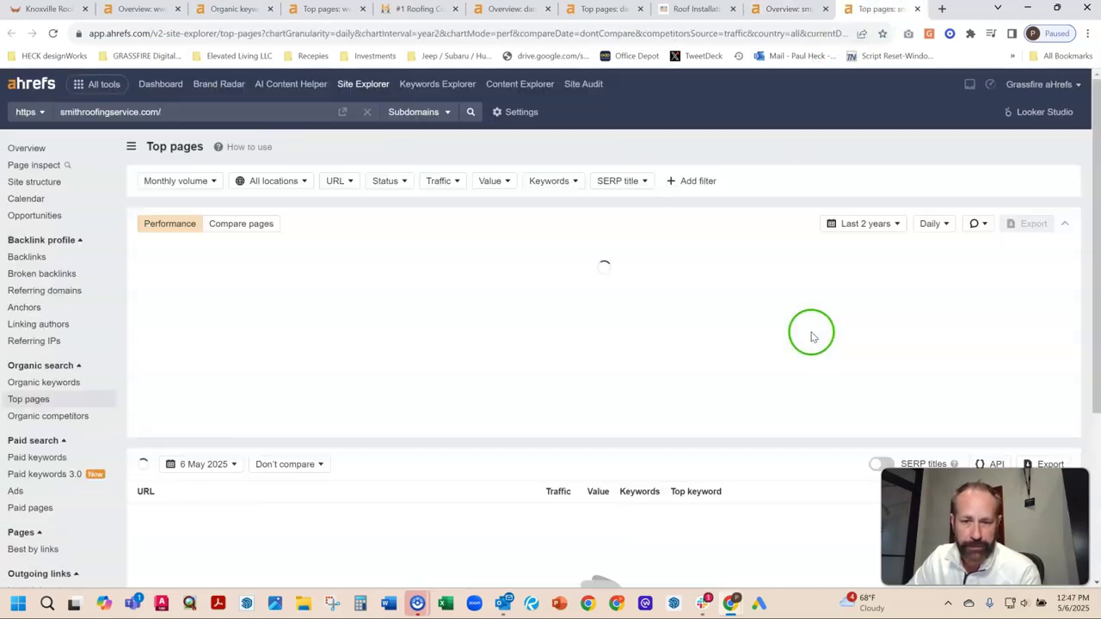
Examine the traffic, top keyword and position of each smithroofingservice.com page in the Top pages report
{"action": "scroll", "coordinate": [791, 381], "scroll_direction": "down", "scroll_amount": 2}
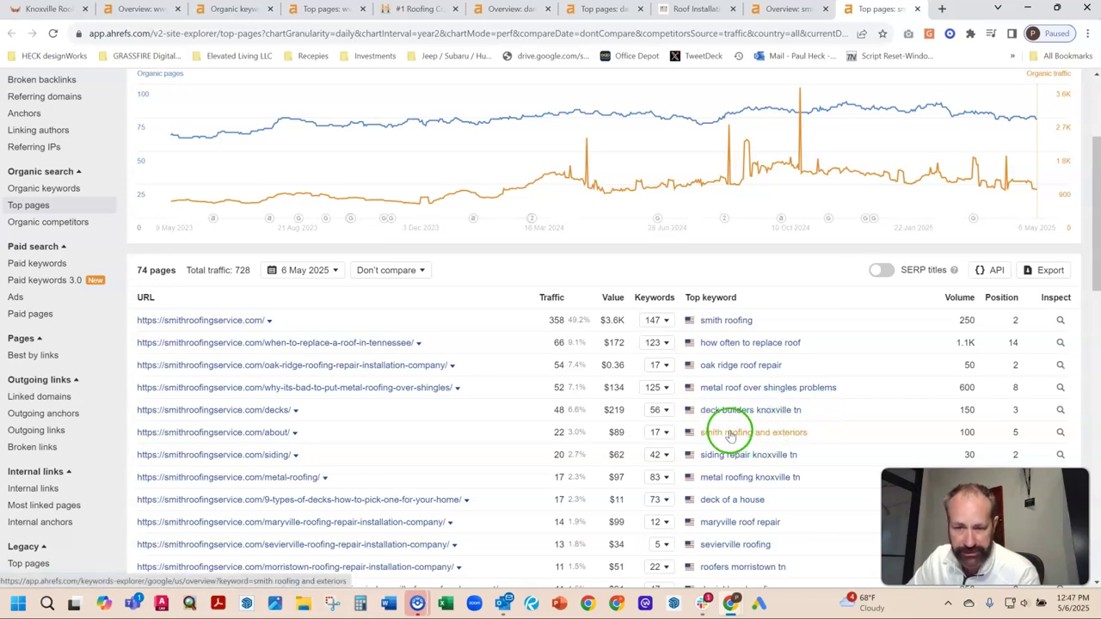
{"action": "scroll", "coordinate": [731, 469], "scroll_direction": "down", "scroll_amount": 1}
{"action": "scroll", "coordinate": [731, 469], "scroll_direction": "down", "scroll_amount": 1}
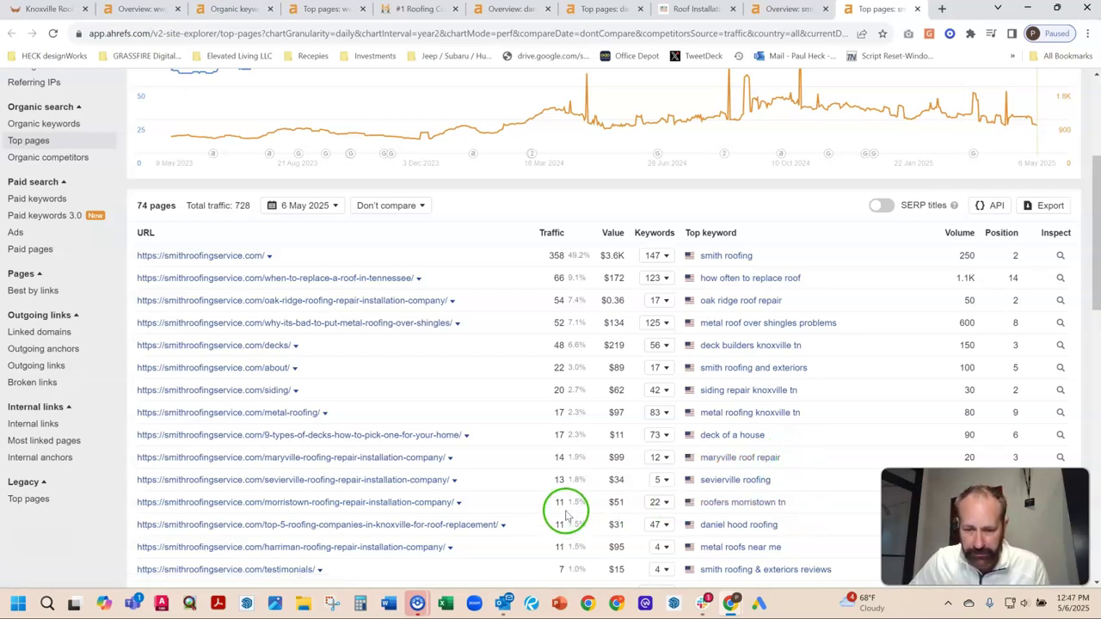
{"action": "scroll", "coordinate": [724, 401], "scroll_direction": "up", "scroll_amount": 3}
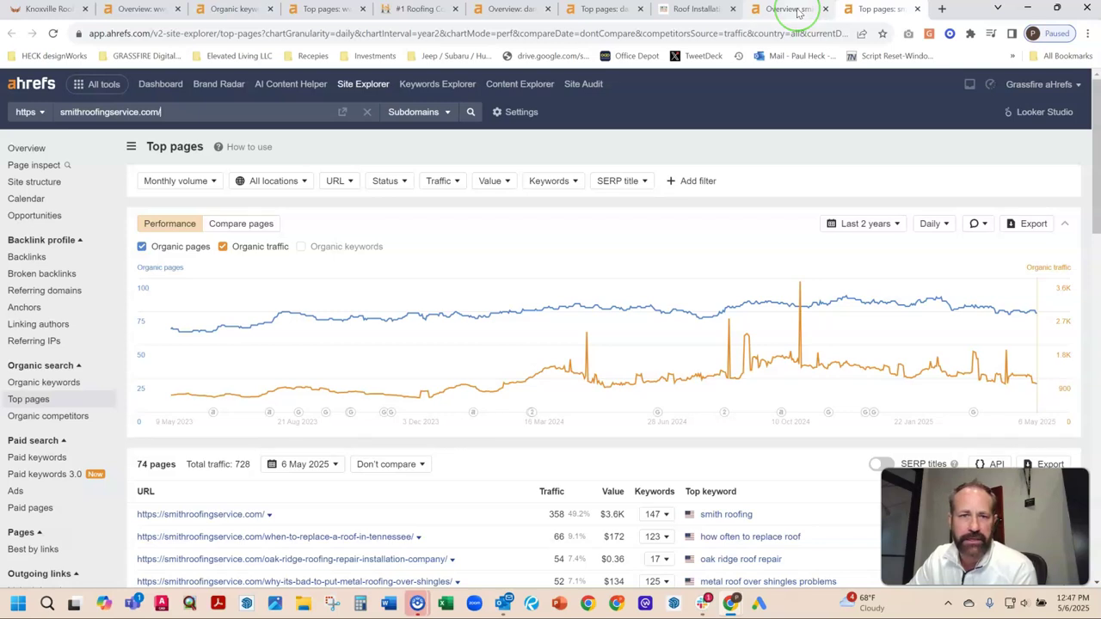
Revisit the Smith Roofing and Daniel Hood Roofing homepages, ending on the Falcon Roofing homepage for comparison
{"action": "left_click", "coordinate": [700, 10]}
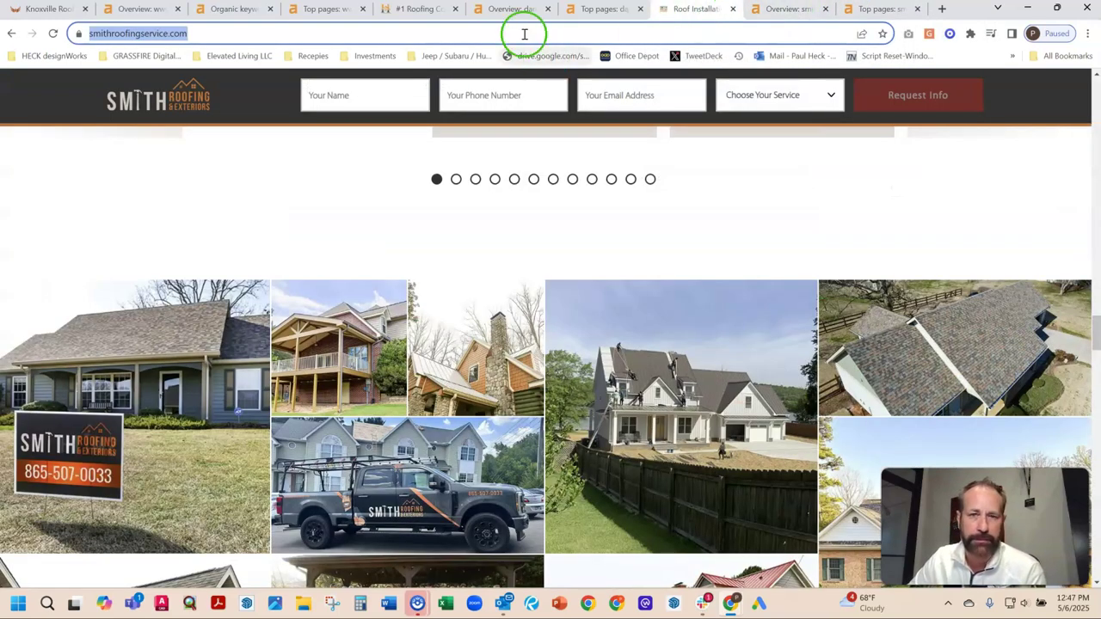
{"action": "left_click", "coordinate": [398, 9]}
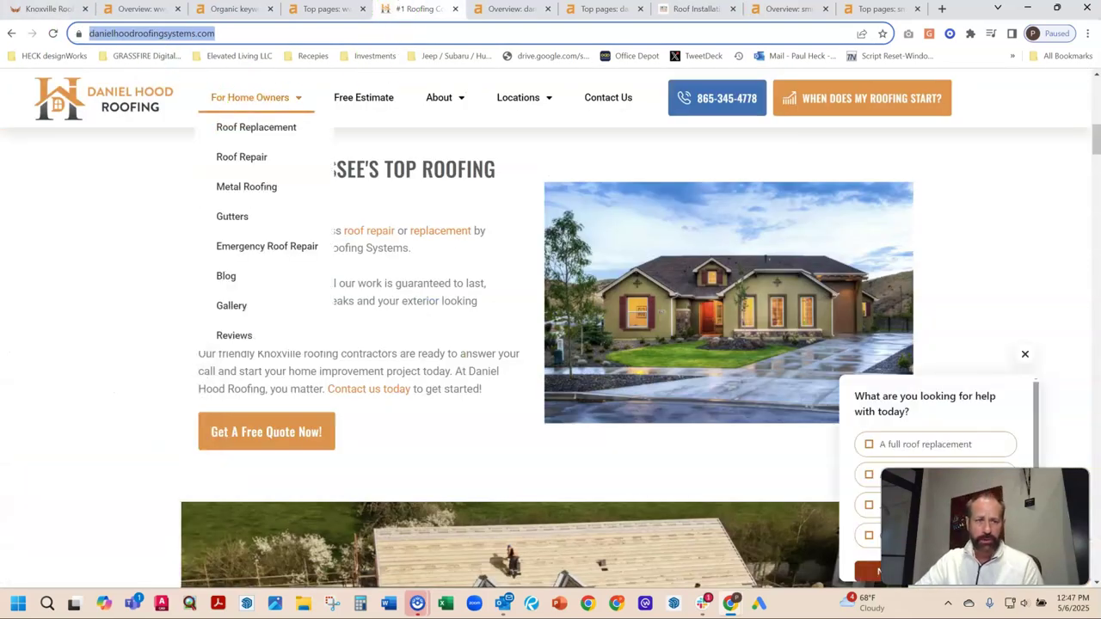
{"action": "left_click", "coordinate": [48, 10]}
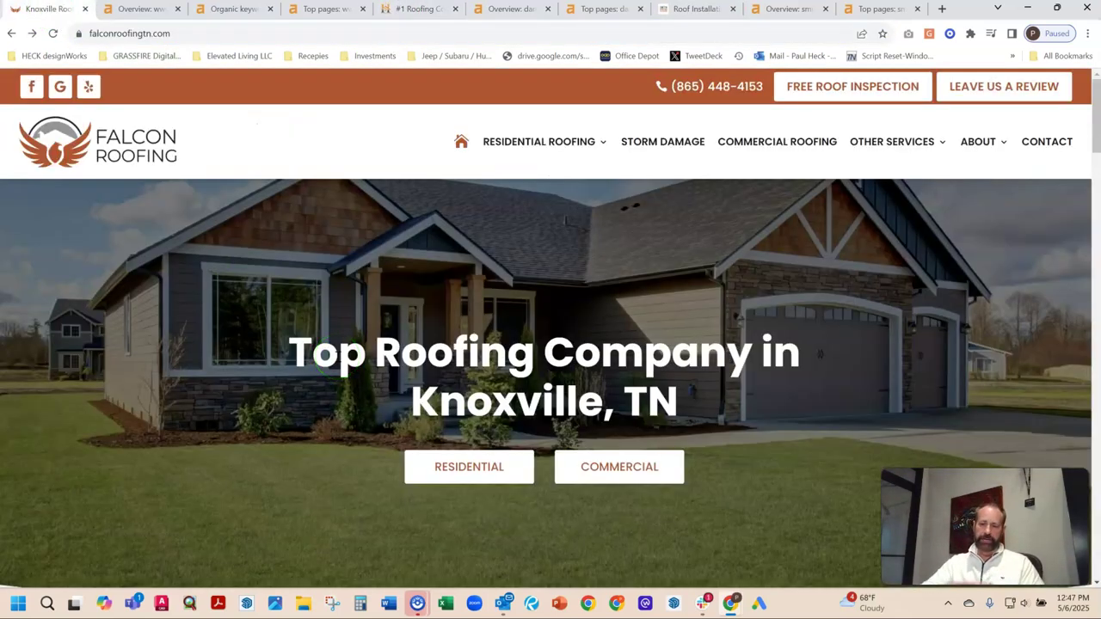